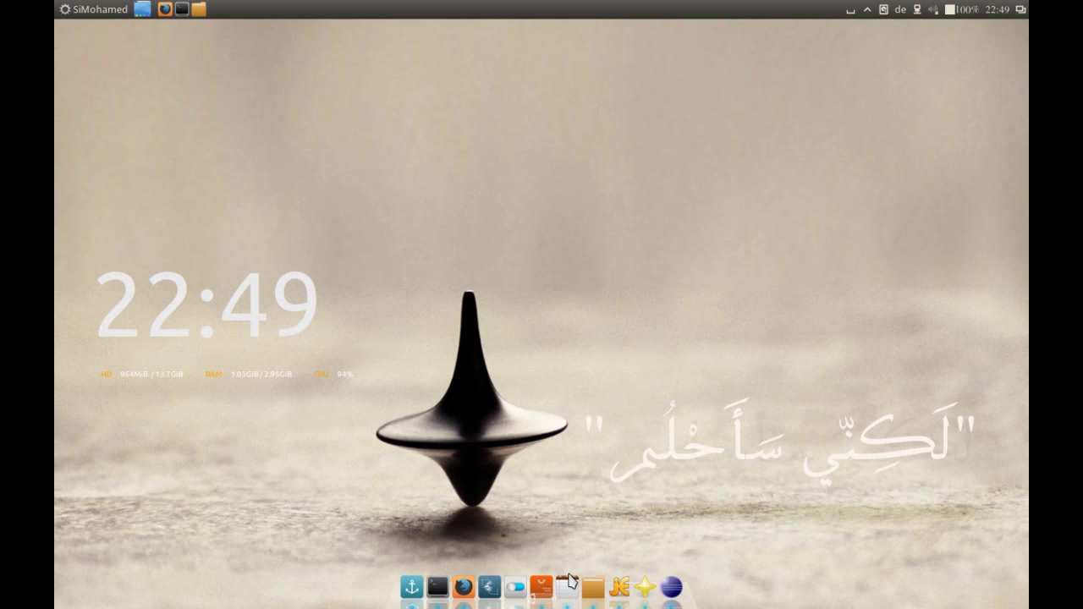
Open the gedit text editor and look through the getInstance, MOTOR and SWITCH sections of HALAktorik.cpp
{"action": "left_click", "coordinate": [567, 588]}
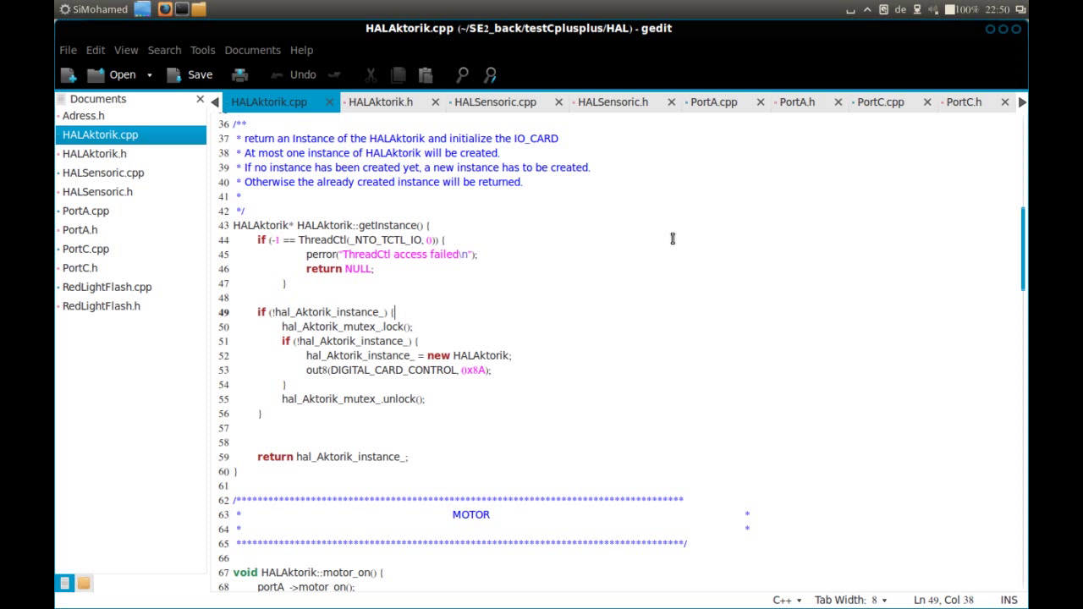
{"action": "scroll", "coordinate": [405, 267], "scroll_direction": "down", "scroll_amount": 5}
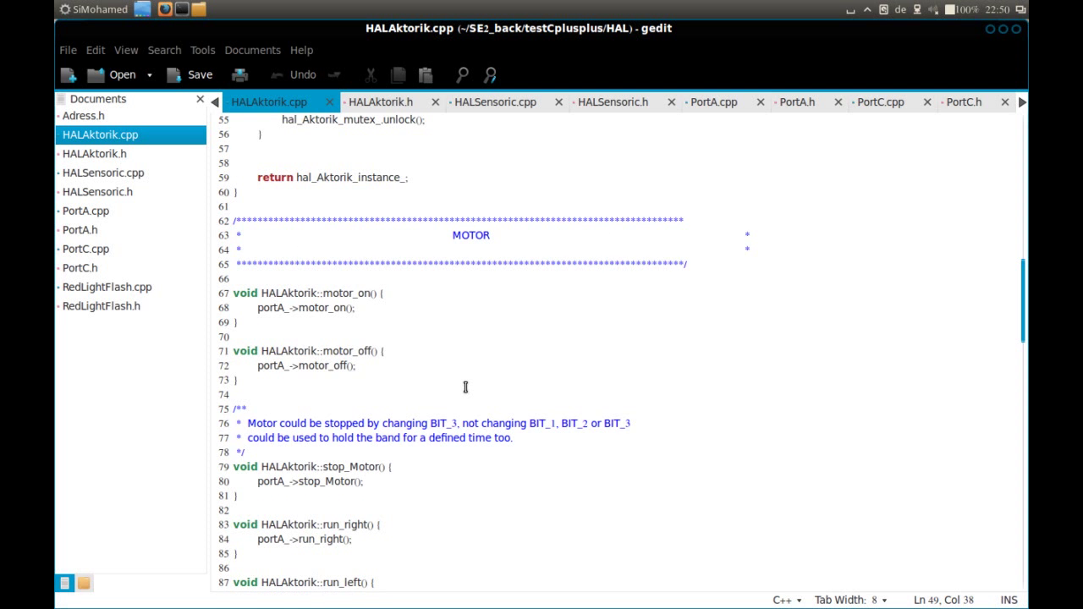
{"action": "scroll", "coordinate": [465, 387], "scroll_direction": "down", "scroll_amount": 5}
{"action": "scroll", "coordinate": [464, 389], "scroll_direction": "down", "scroll_amount": 5}
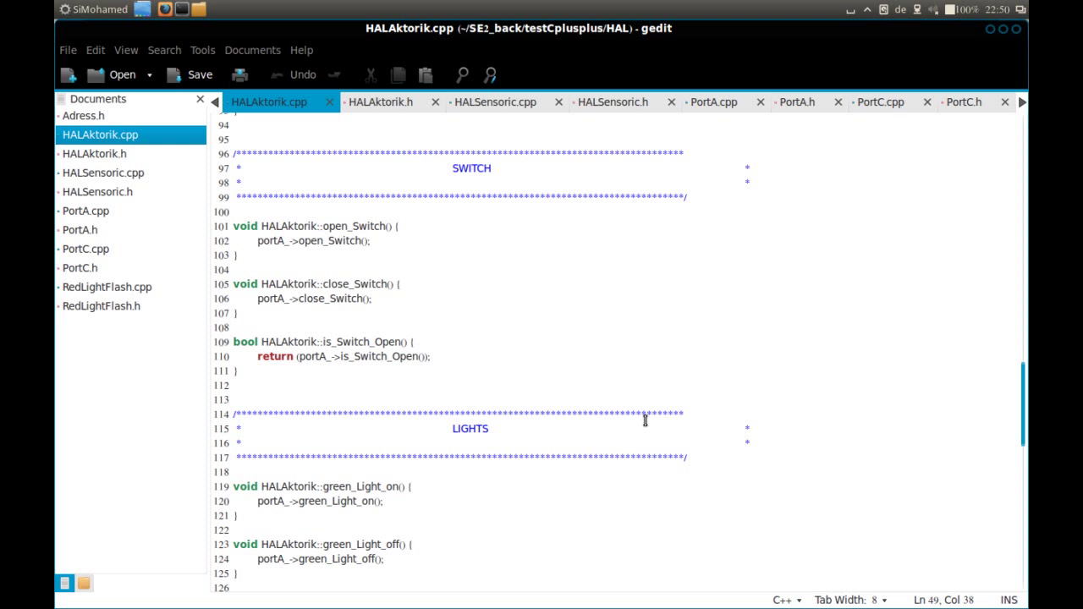
{"action": "scroll", "coordinate": [635, 430], "scroll_direction": "up", "scroll_amount": 4}
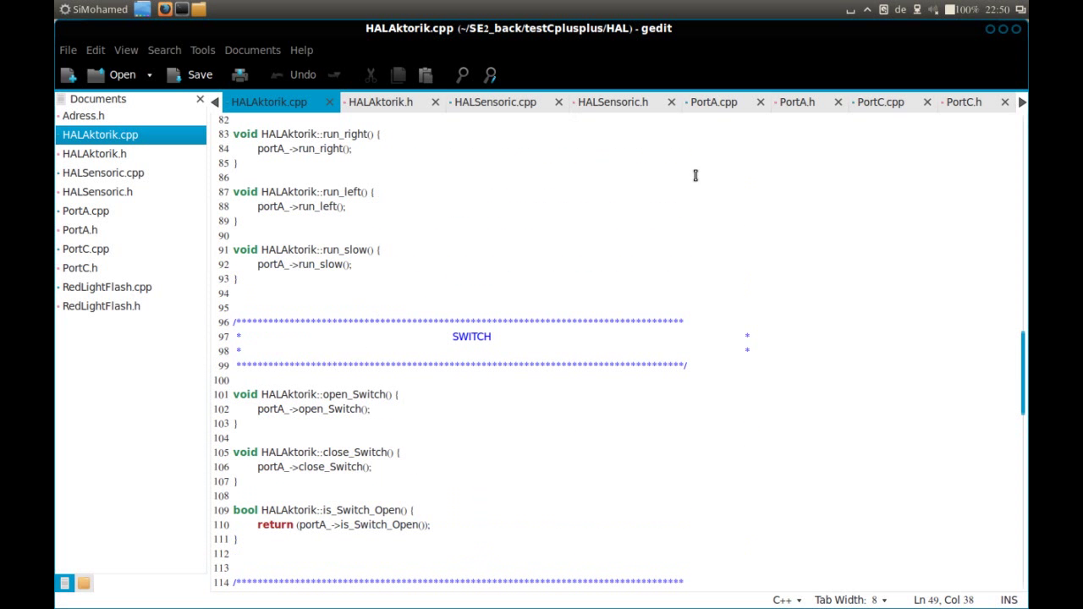
{"action": "scroll", "coordinate": [548, 322], "scroll_direction": "up", "scroll_amount": 9}
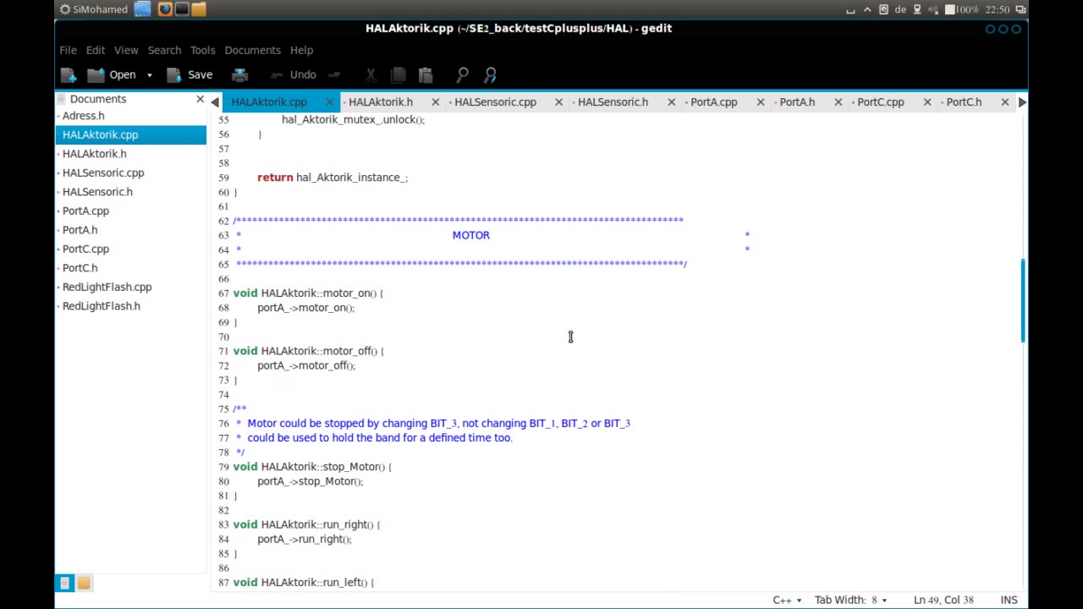
{"action": "scroll", "coordinate": [394, 282], "scroll_direction": "up", "scroll_amount": 8}
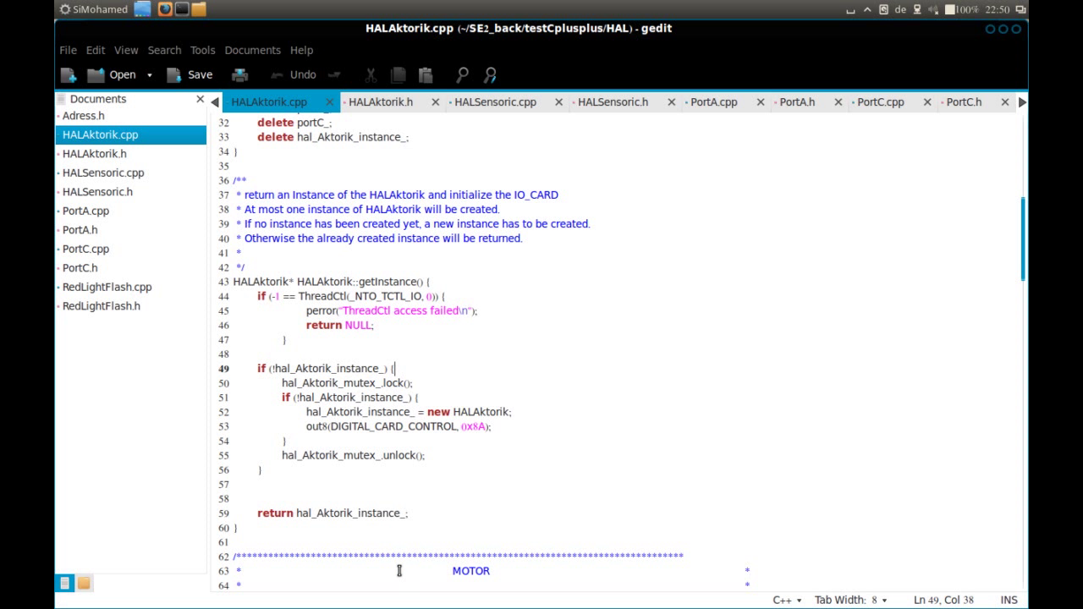
Switch to Firefox and read the gedit article's sections on highlight modes, installing and enabling plugins, and additional Gnome plugins
{"action": "mouse_move", "coordinate": [539, 601]}
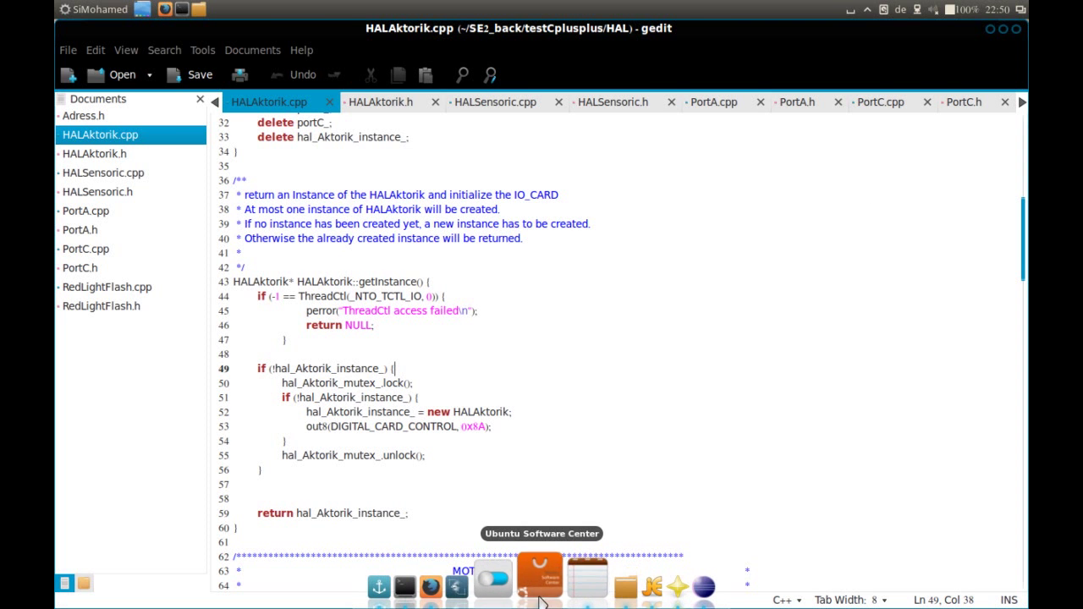
{"action": "left_click", "coordinate": [465, 585]}
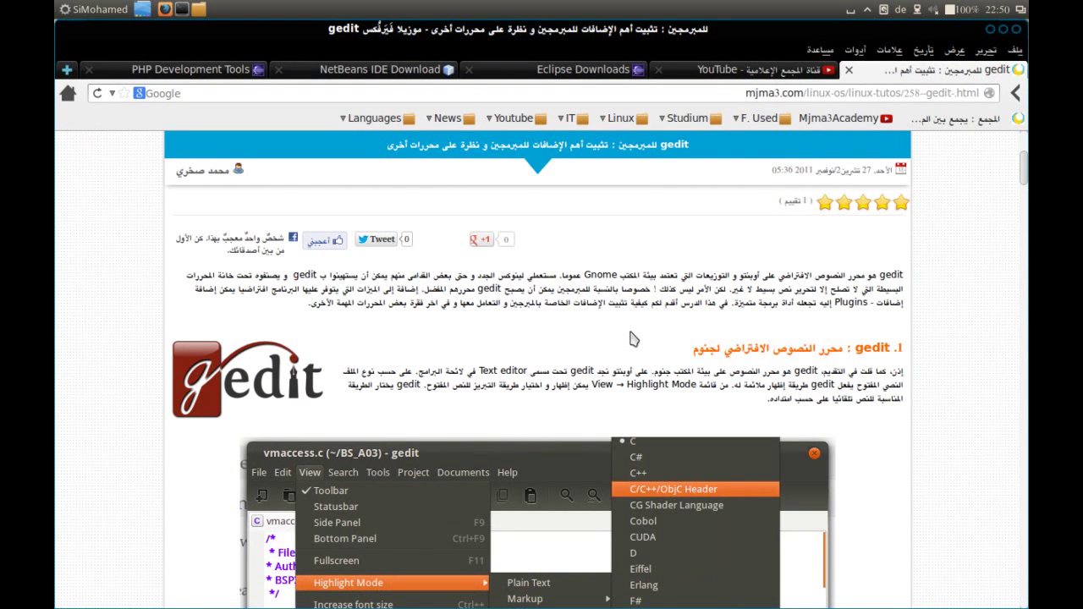
{"action": "scroll", "coordinate": [630, 338], "scroll_direction": "down", "scroll_amount": 4}
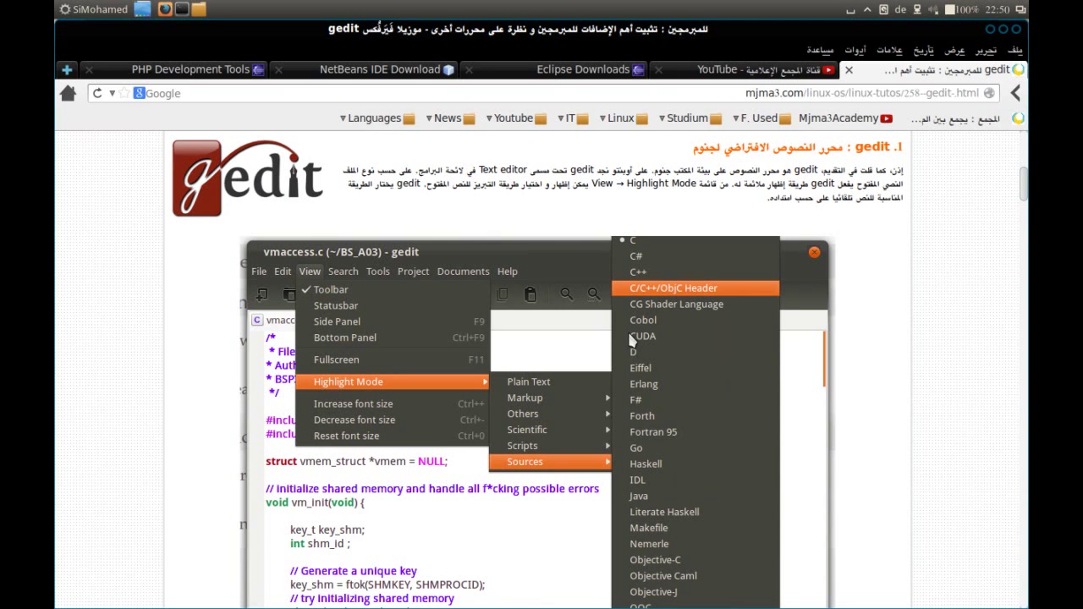
{"action": "scroll", "coordinate": [627, 330], "scroll_direction": "down", "scroll_amount": 5}
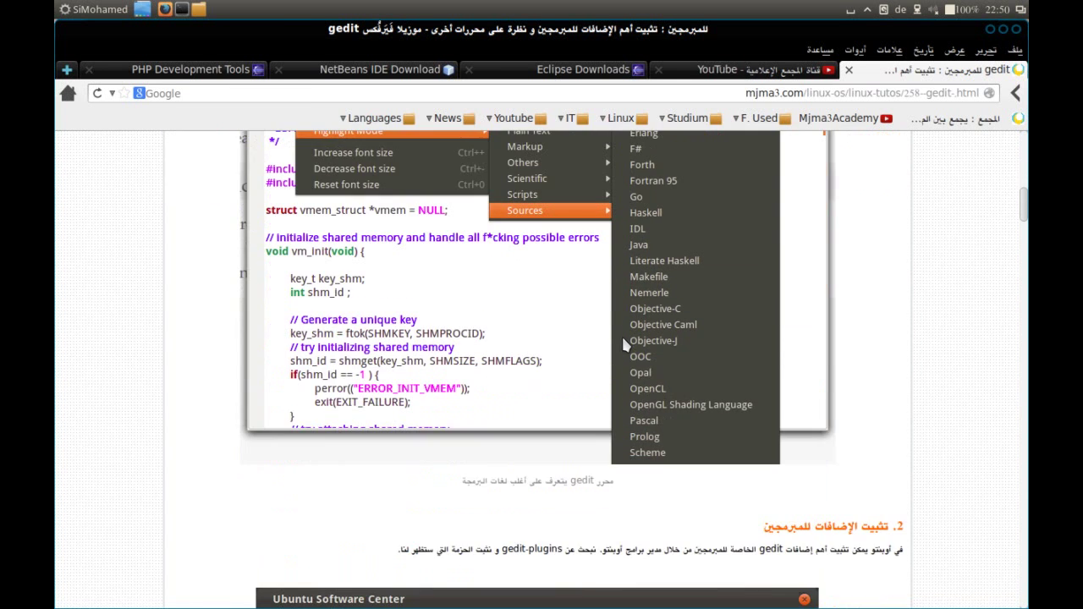
{"action": "scroll", "coordinate": [621, 345], "scroll_direction": "down", "scroll_amount": 12}
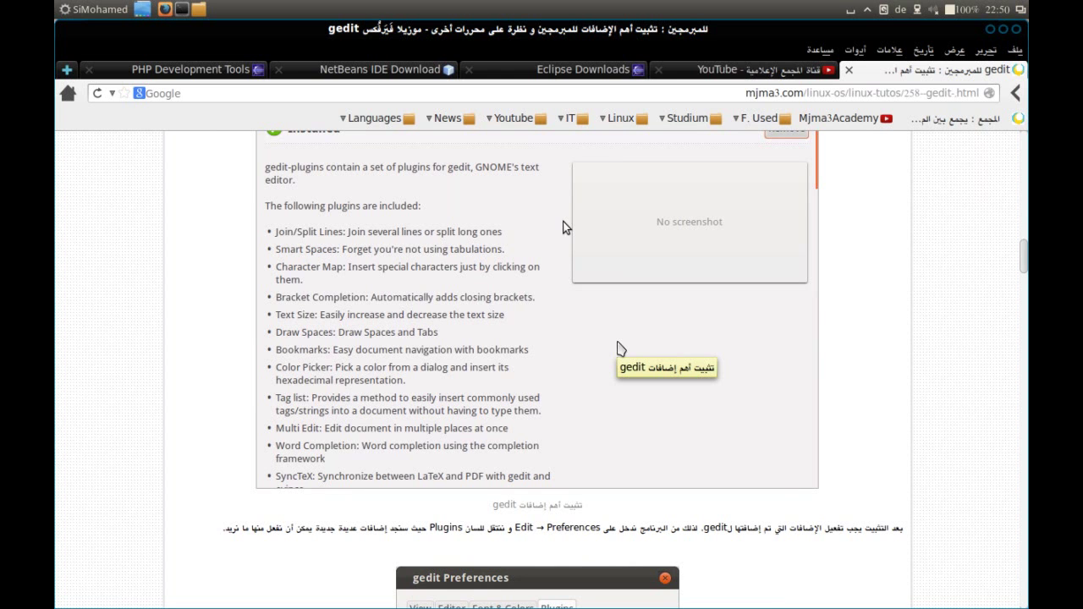
{"action": "scroll", "coordinate": [617, 349], "scroll_direction": "down", "scroll_amount": 9}
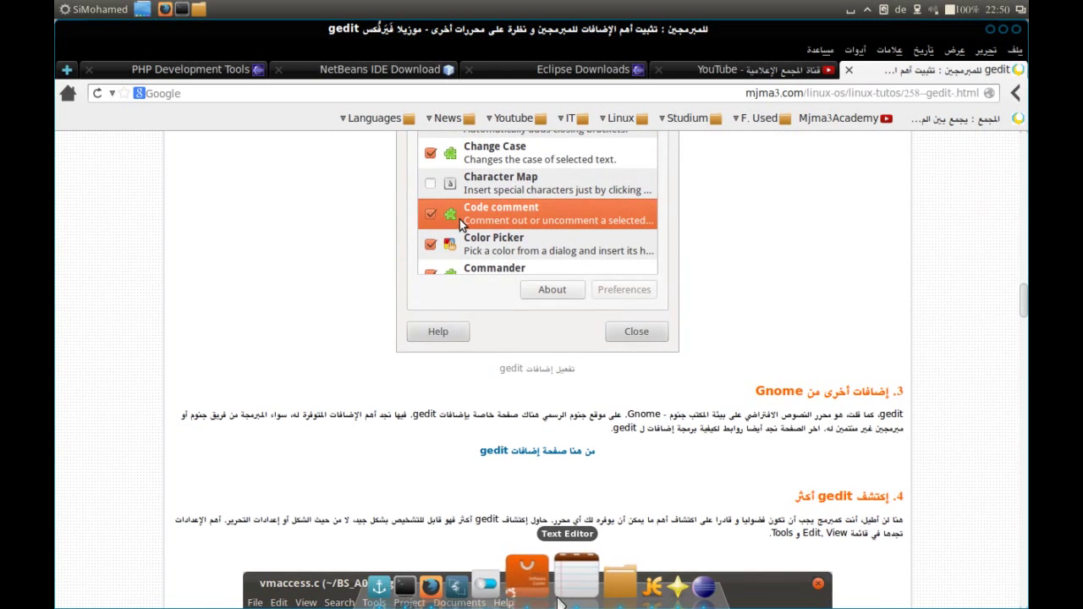
{"action": "scroll", "coordinate": [693, 330], "scroll_direction": "down", "scroll_amount": 5}
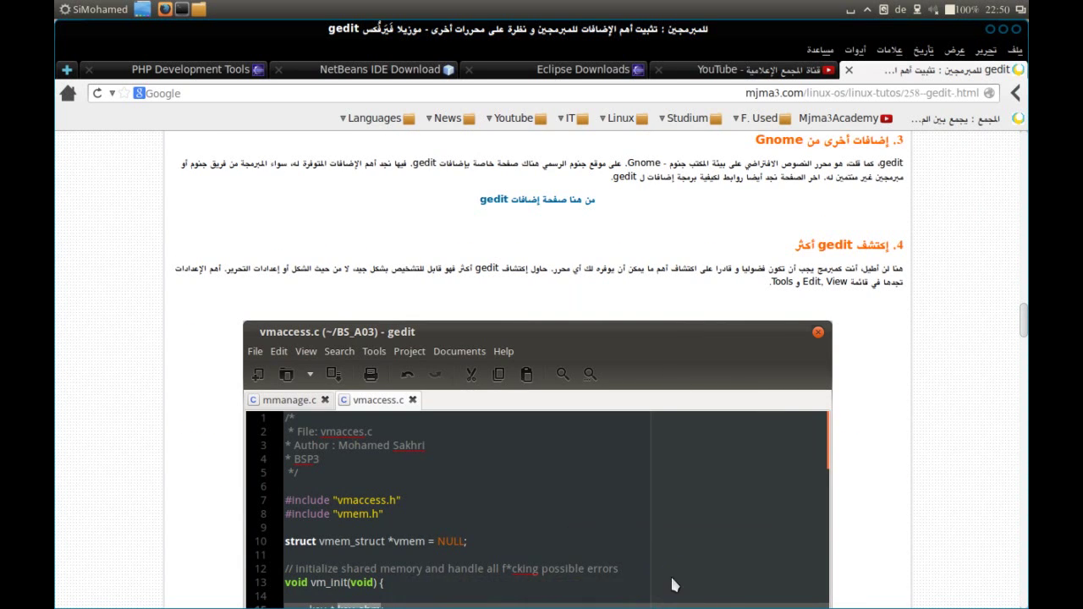
Switch to jEdit, examine portA.cpp across its split editing views, and minimize the window
{"action": "mouse_move", "coordinate": [575, 597]}
{"action": "left_click", "coordinate": [622, 584]}
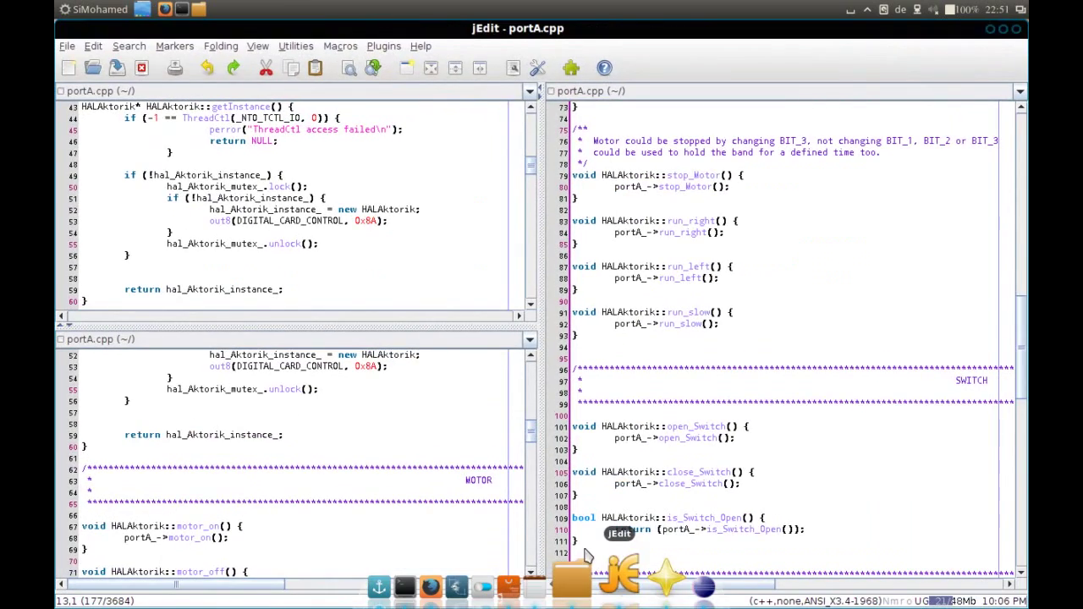
{"action": "scroll", "coordinate": [440, 175], "scroll_direction": "down", "scroll_amount": 2}
{"action": "scroll", "coordinate": [223, 421], "scroll_direction": "down", "scroll_amount": 1}
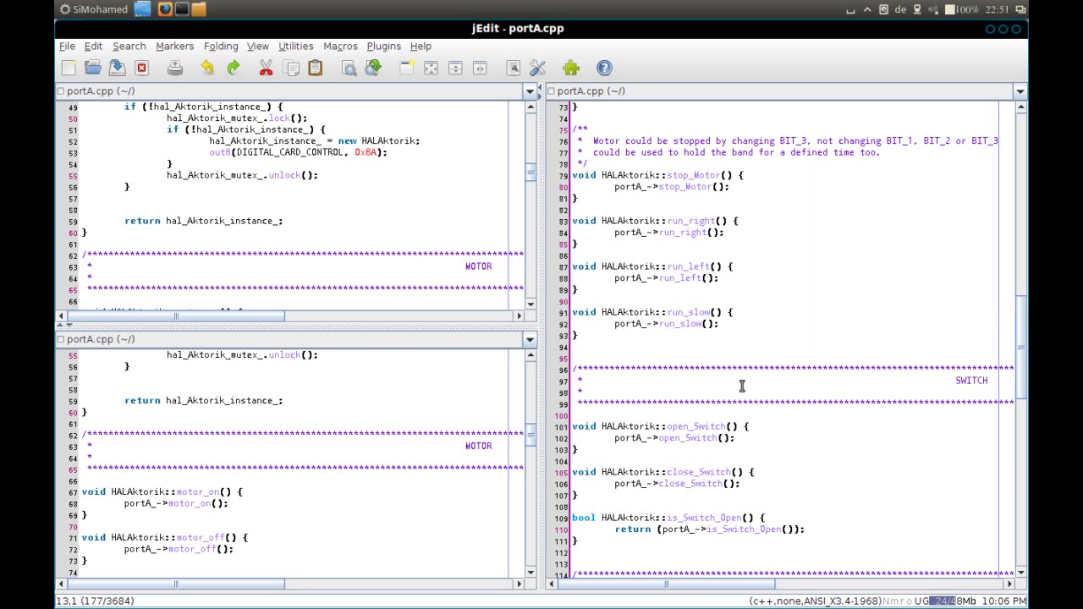
{"action": "left_click", "coordinate": [990, 29]}
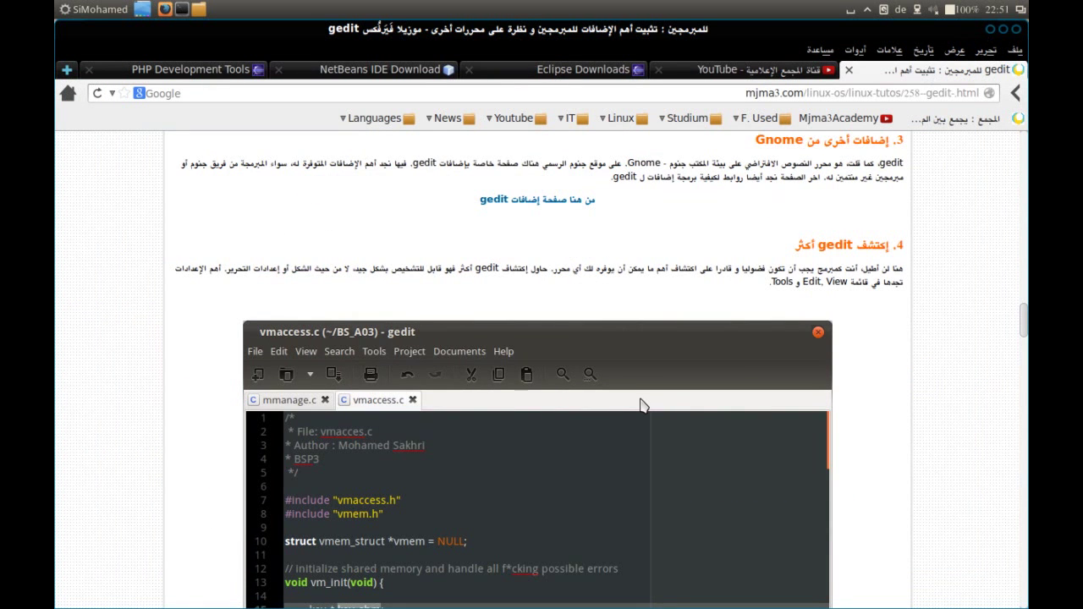
Read the article's sections on smart highlighting and the alternative editors Kate and jEdit, and minimize the browser and gedit
{"action": "scroll", "coordinate": [640, 407], "scroll_direction": "down", "scroll_amount": 4}
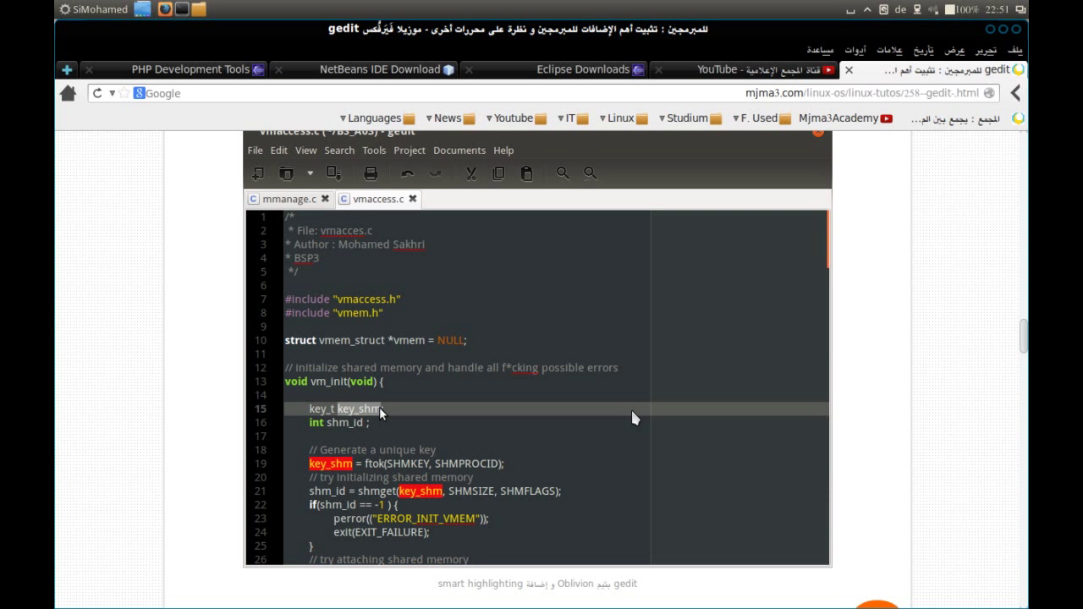
{"action": "scroll", "coordinate": [631, 412], "scroll_direction": "down", "scroll_amount": 5}
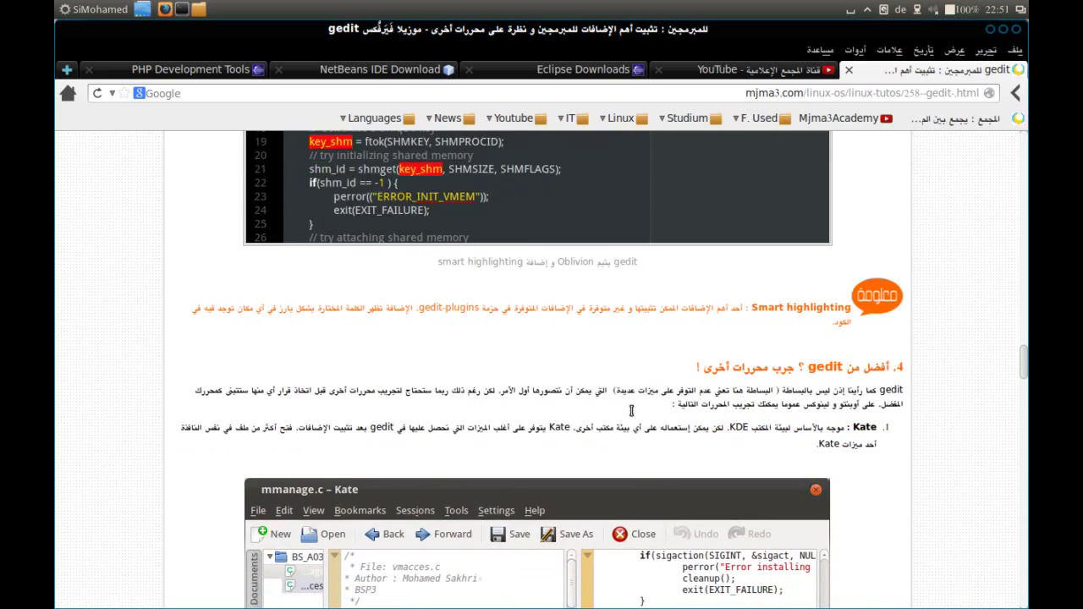
{"action": "scroll", "coordinate": [631, 412], "scroll_direction": "down", "scroll_amount": 4}
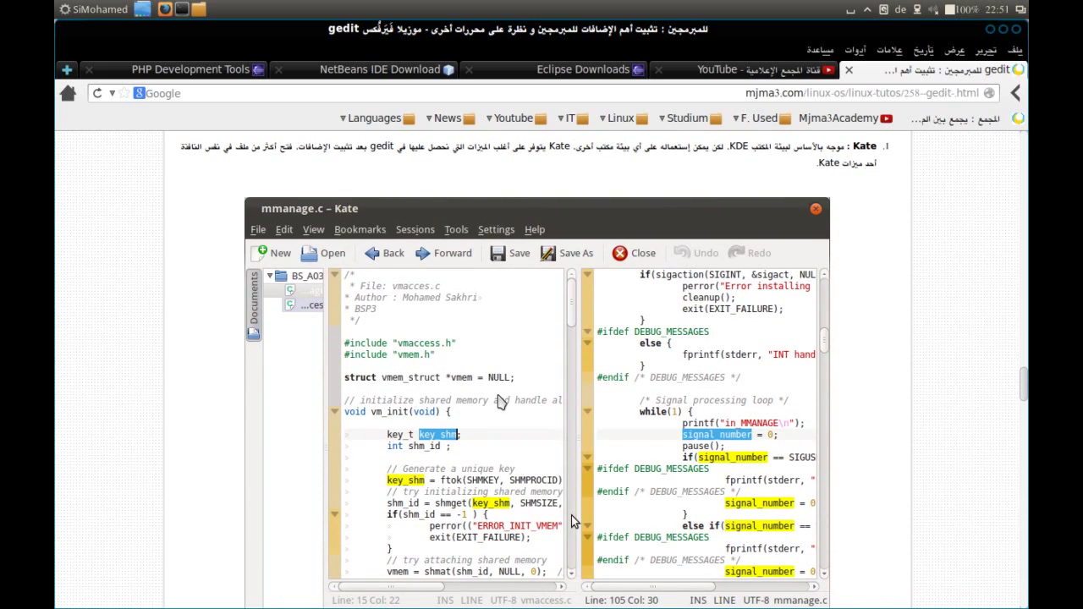
{"action": "scroll", "coordinate": [500, 401], "scroll_direction": "down", "scroll_amount": 3}
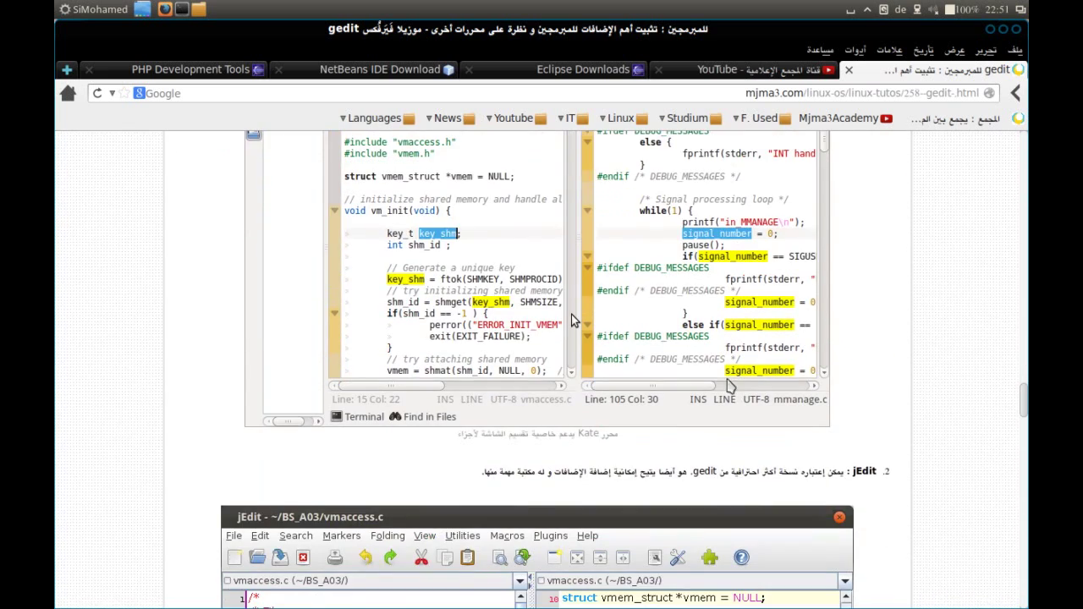
{"action": "scroll", "coordinate": [504, 237], "scroll_direction": "up", "scroll_amount": 3}
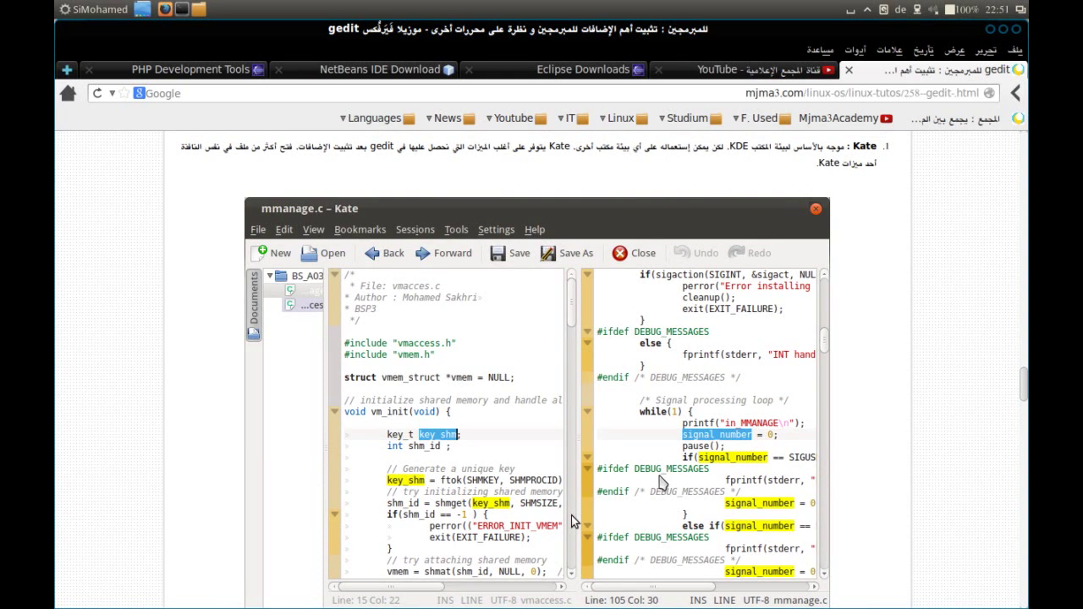
{"action": "scroll", "coordinate": [653, 399], "scroll_direction": "down", "scroll_amount": 2}
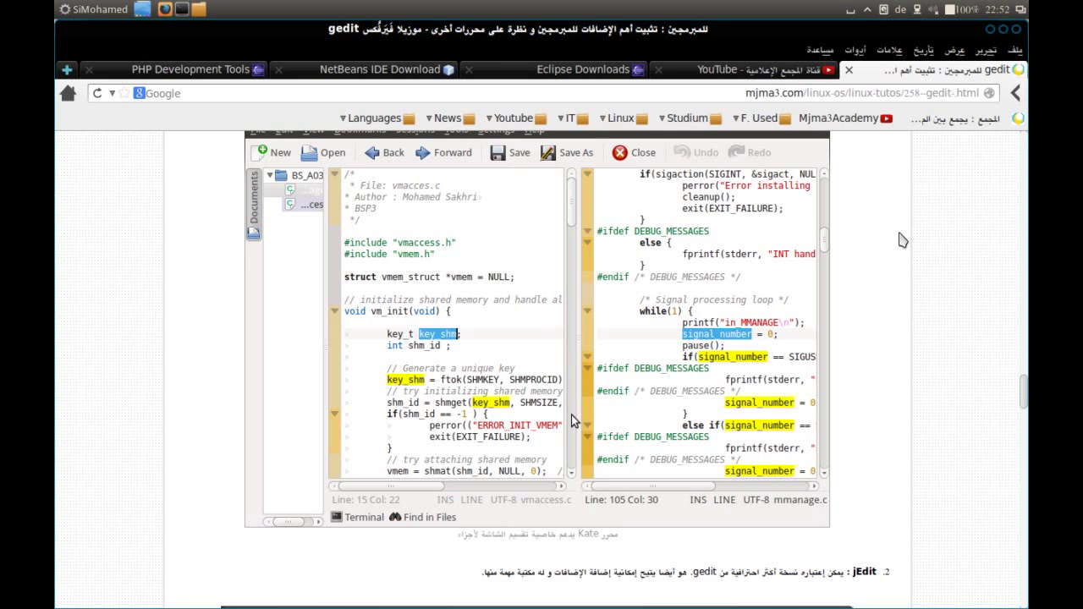
{"action": "scroll", "coordinate": [893, 254], "scroll_direction": "down", "scroll_amount": 3}
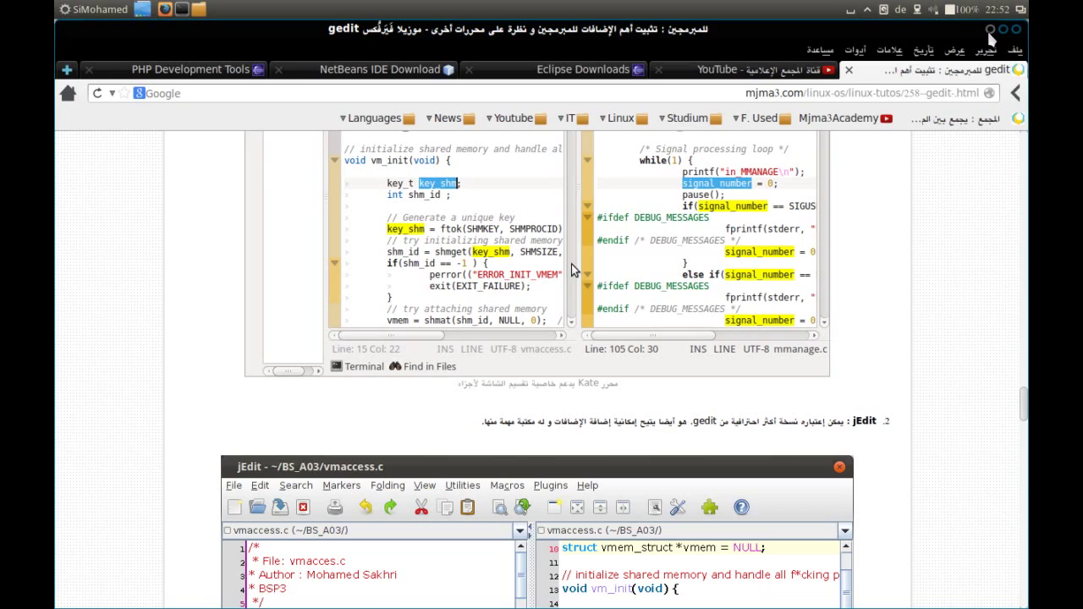
{"action": "left_click", "coordinate": [990, 30]}
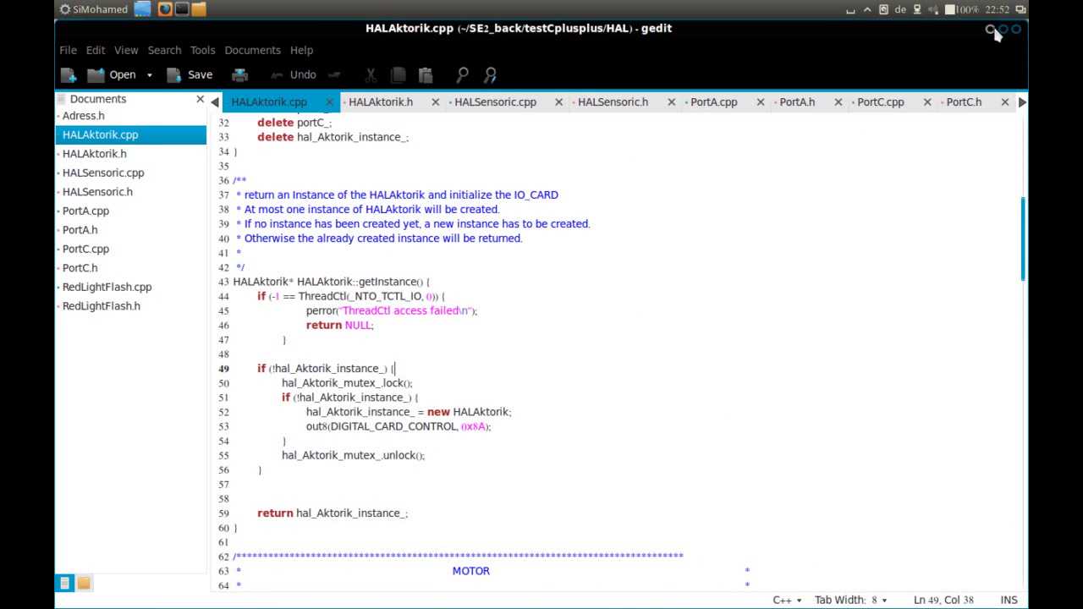
{"action": "left_click", "coordinate": [991, 29]}
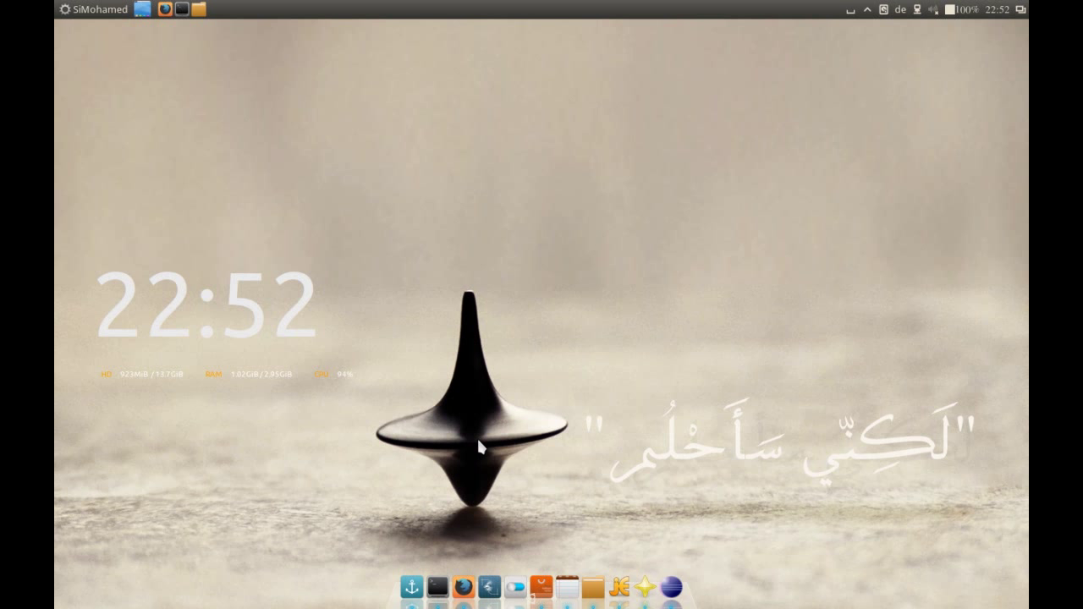
Open Ubuntu Software Center and show the details of Code::Blocks IDE from the integrated development environments among the developer tools
{"action": "left_click", "coordinate": [544, 584]}
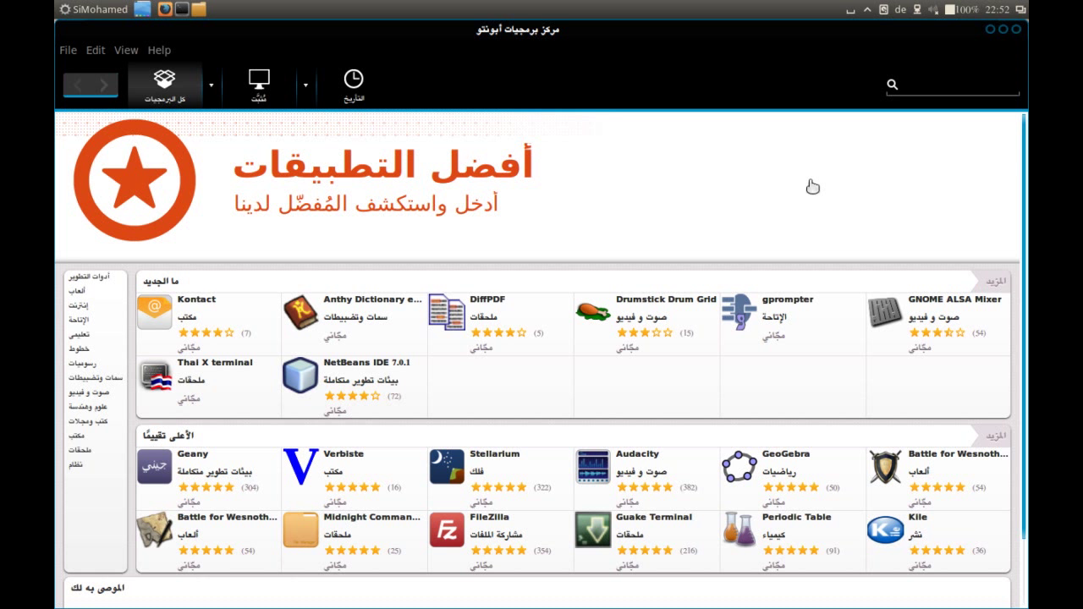
{"action": "left_click", "coordinate": [96, 279]}
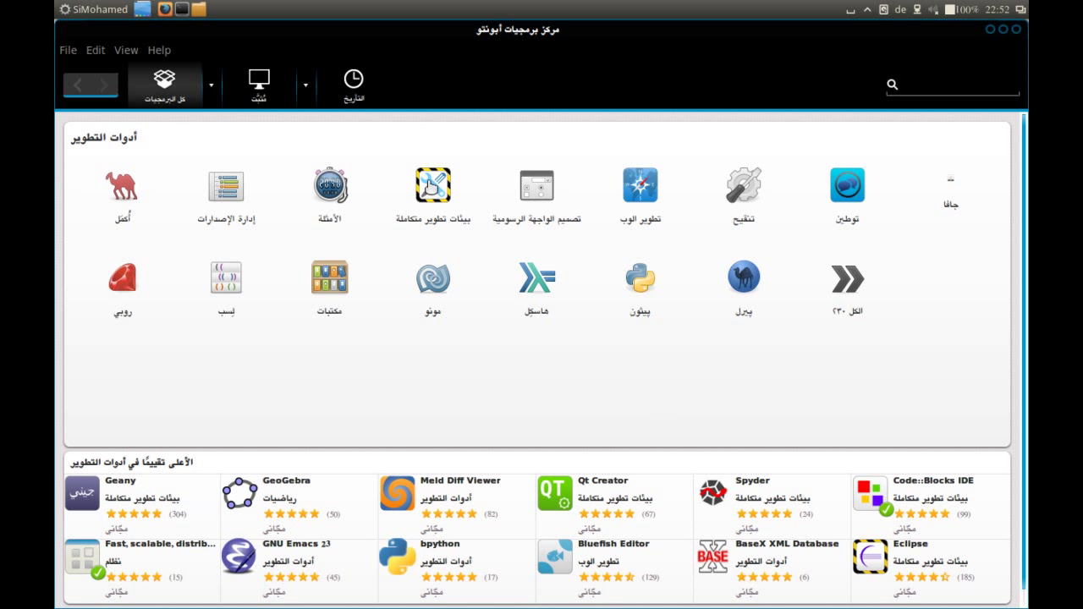
{"action": "left_click", "coordinate": [431, 186]}
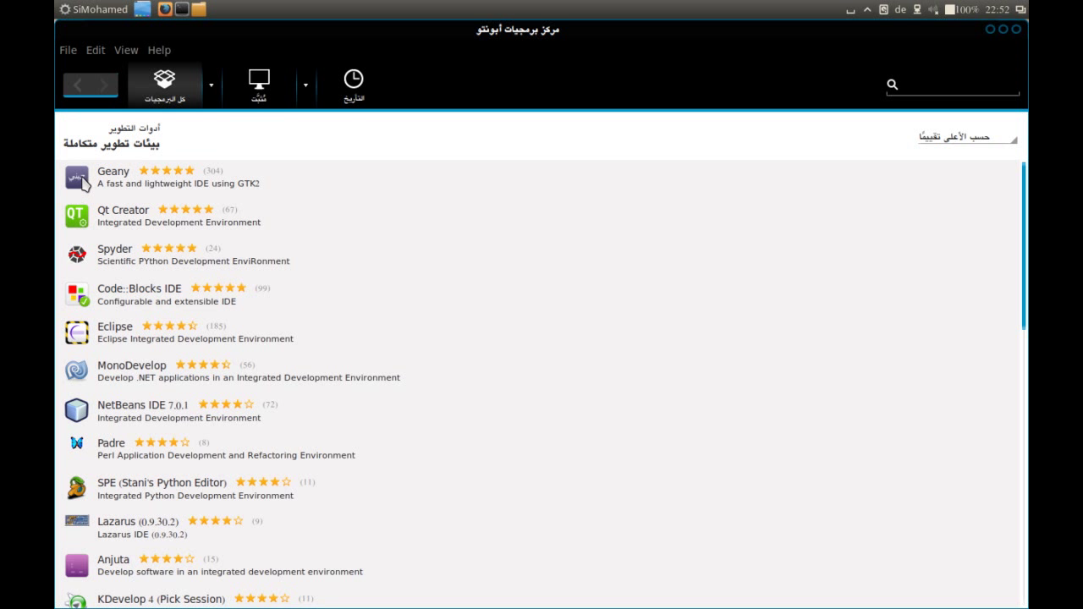
{"action": "left_click", "coordinate": [135, 301]}
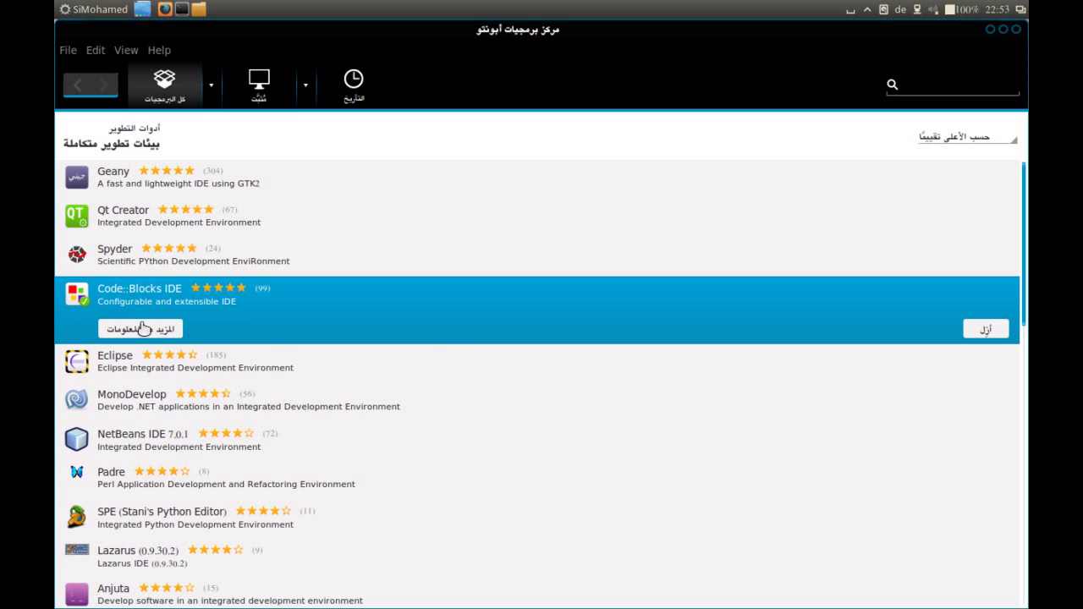
{"action": "left_click", "coordinate": [138, 332]}
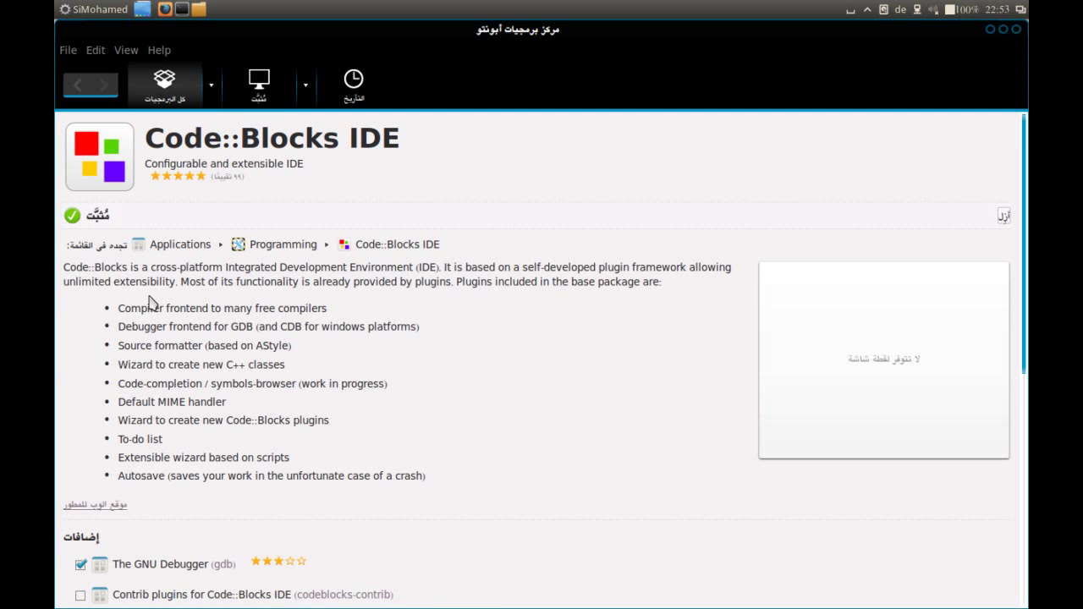
Set the Code::Blocks IDE review language to English and return to the start of its details page
{"action": "scroll", "coordinate": [150, 305], "scroll_direction": "down", "scroll_amount": 5}
{"action": "scroll", "coordinate": [151, 305], "scroll_direction": "down", "scroll_amount": 3}
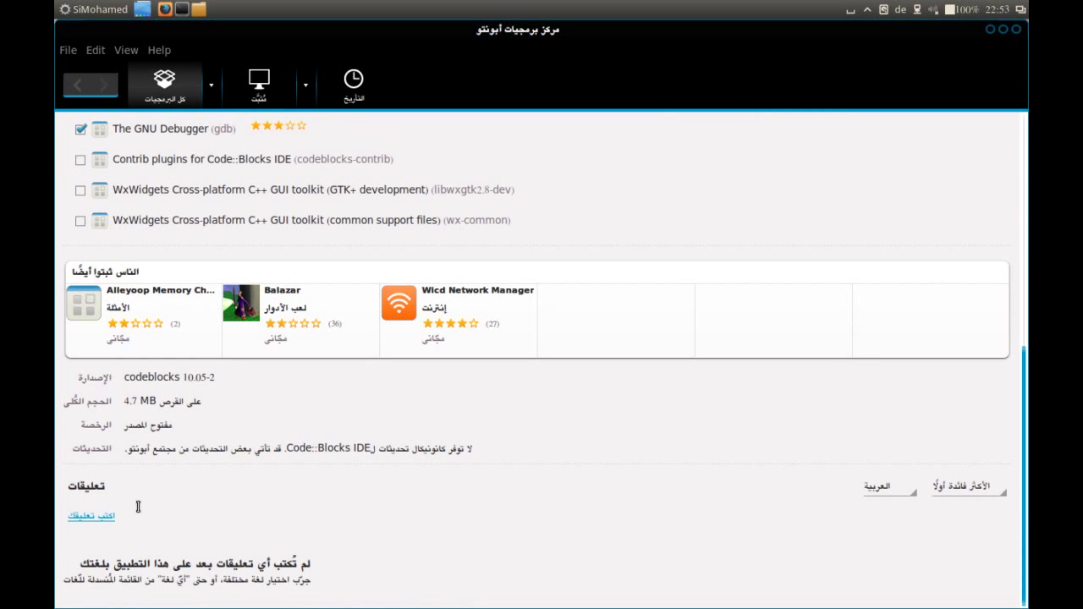
{"action": "left_click", "coordinate": [909, 500]}
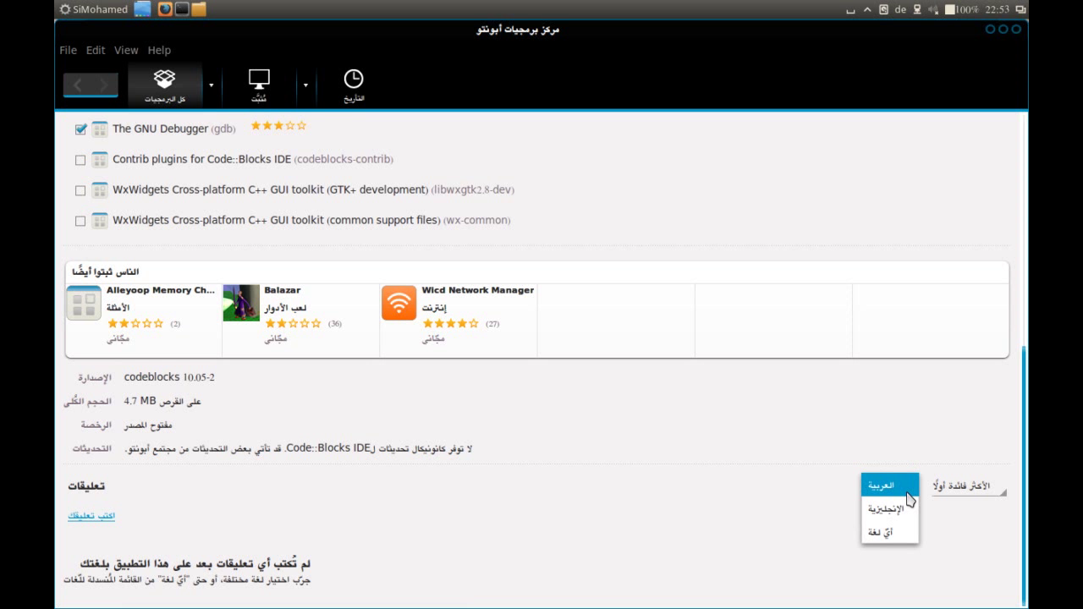
{"action": "left_click", "coordinate": [912, 516]}
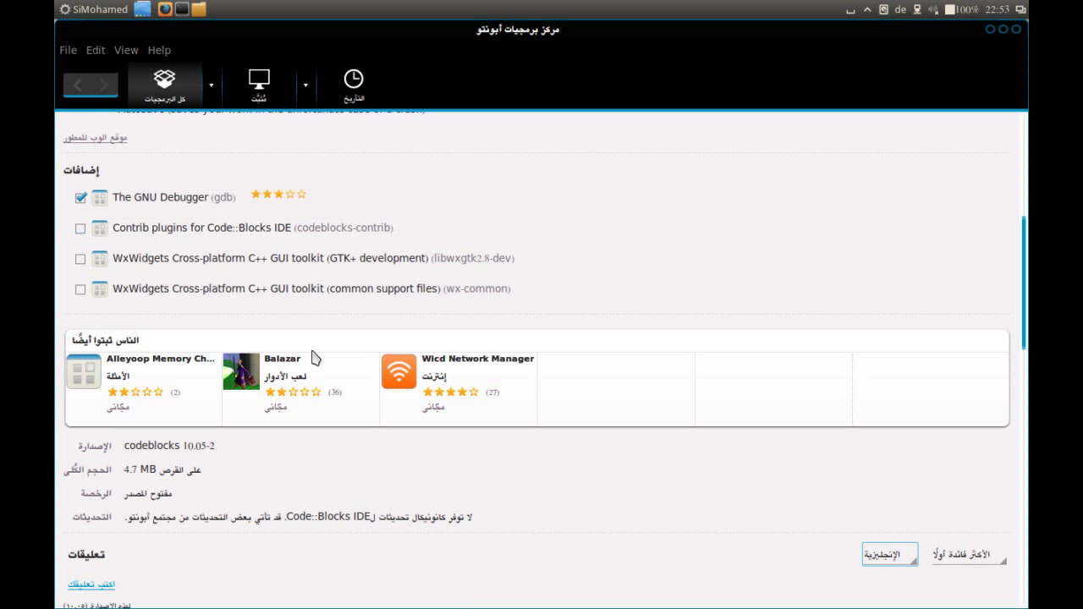
{"action": "scroll", "coordinate": [927, 231], "scroll_direction": "up", "scroll_amount": 5}
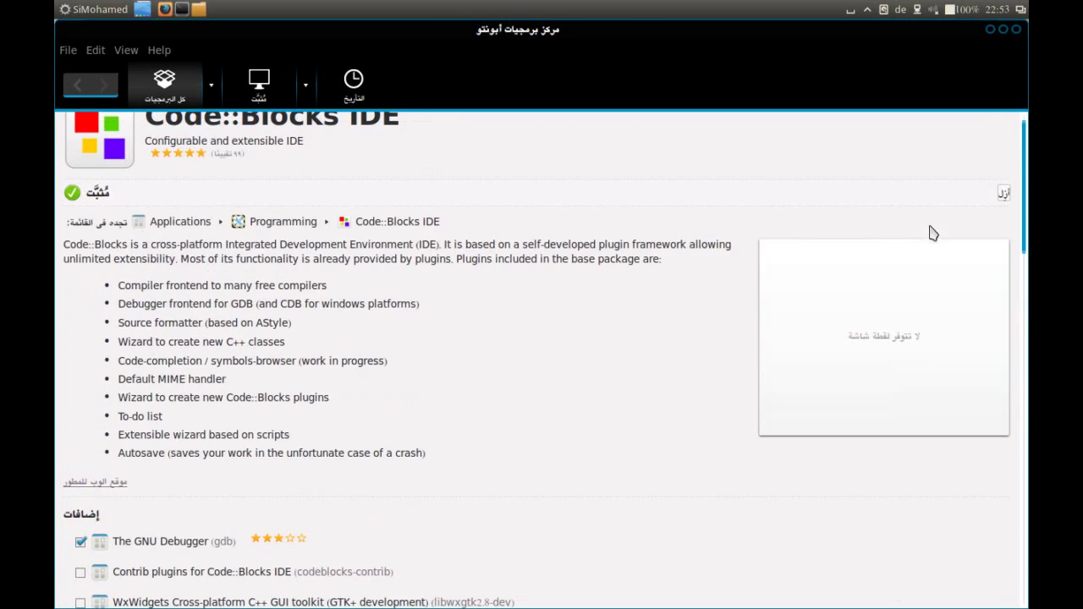
{"action": "scroll", "coordinate": [396, 246], "scroll_direction": "up", "scroll_amount": 1}
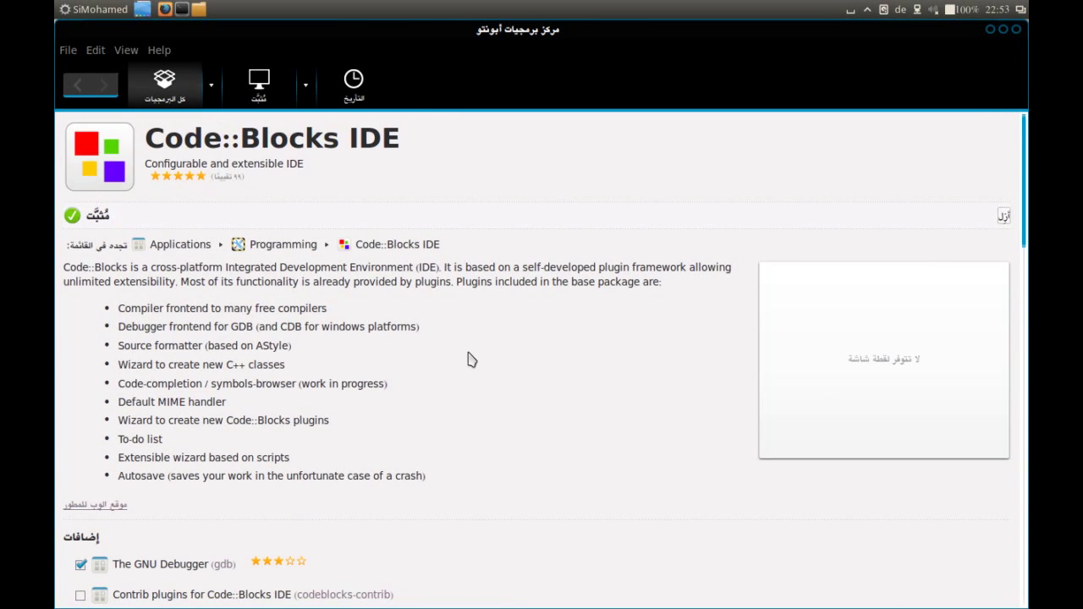
Look through the Code::Blocks IDE details page and return to the list of integrated development environments
{"action": "scroll", "coordinate": [472, 359], "scroll_direction": "down", "scroll_amount": 10}
{"action": "scroll", "coordinate": [471, 452], "scroll_direction": "down", "scroll_amount": 2}
{"action": "scroll", "coordinate": [472, 449], "scroll_direction": "up", "scroll_amount": 10}
{"action": "left_click", "coordinate": [76, 87]}
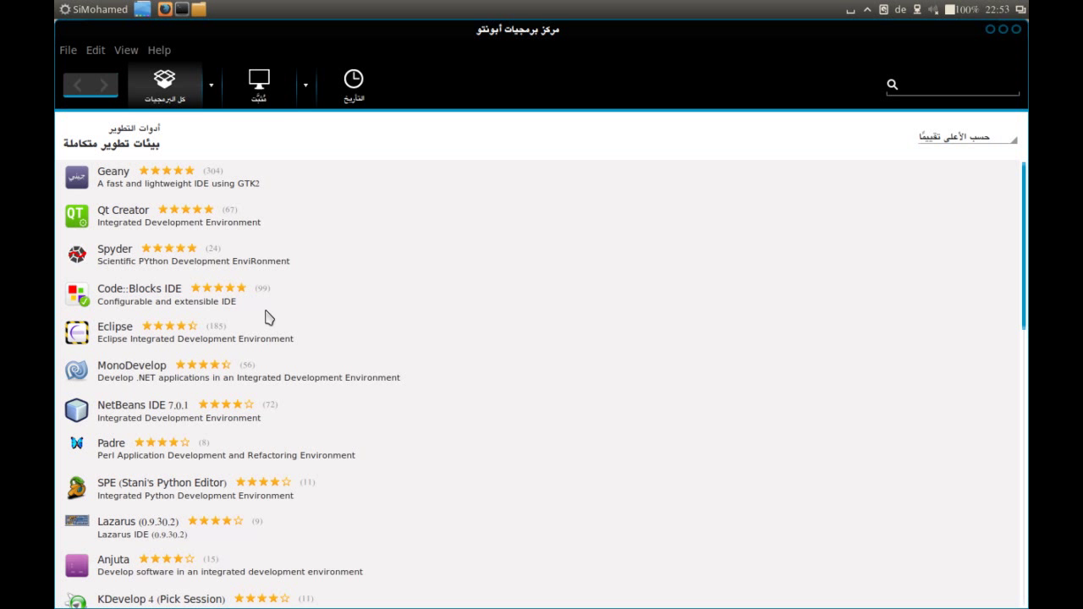
Highlight Eclipse and NetBeans IDE 7.0.1 in the IDE list and look through all the other entries
{"action": "left_click", "coordinate": [116, 344]}
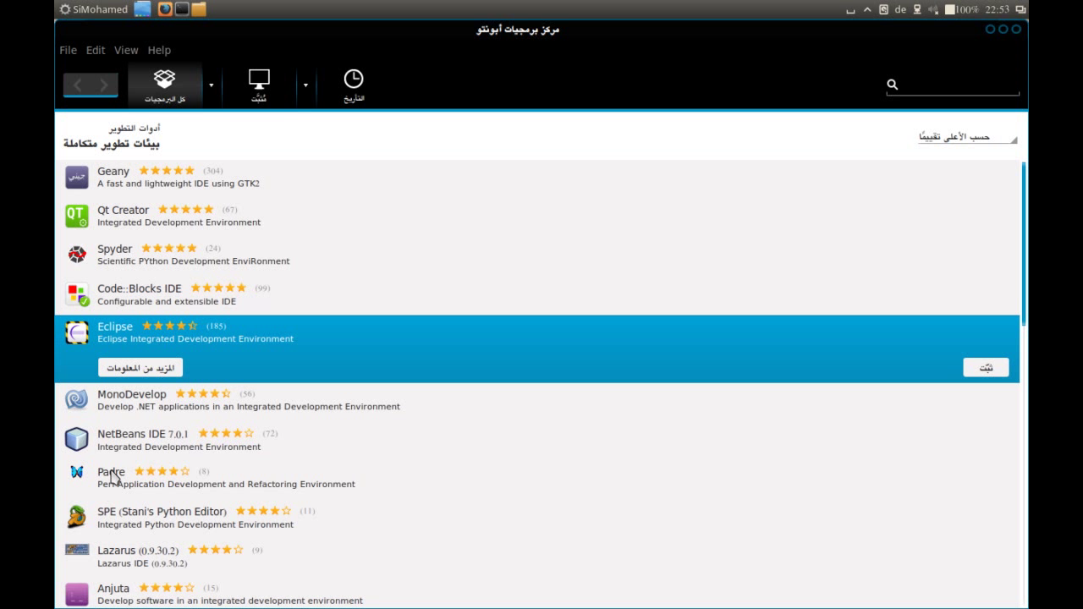
{"action": "left_click", "coordinate": [131, 442]}
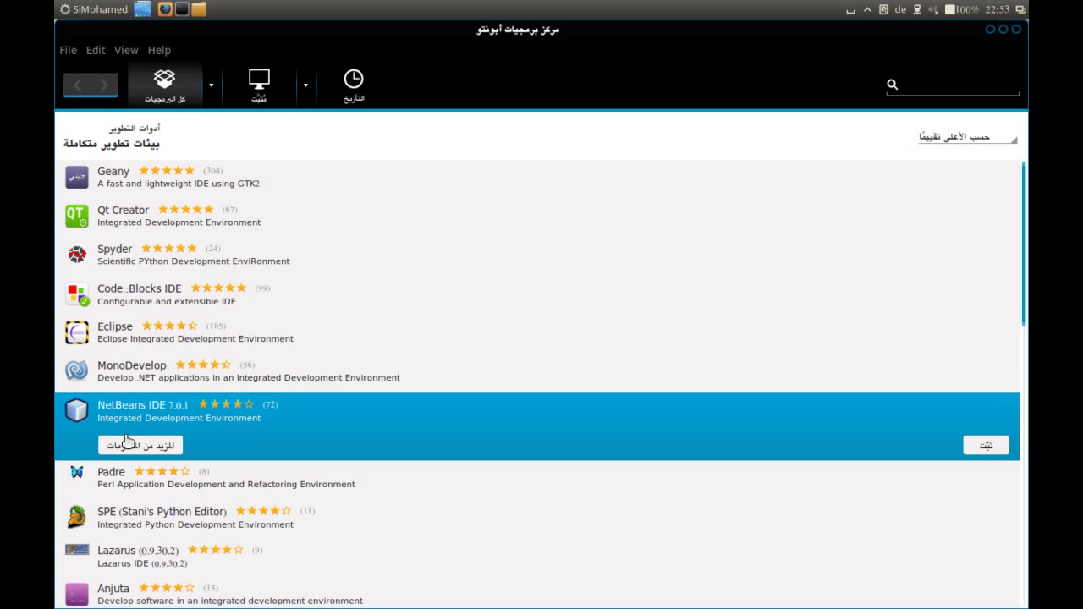
{"action": "scroll", "coordinate": [409, 441], "scroll_direction": "down", "scroll_amount": 1}
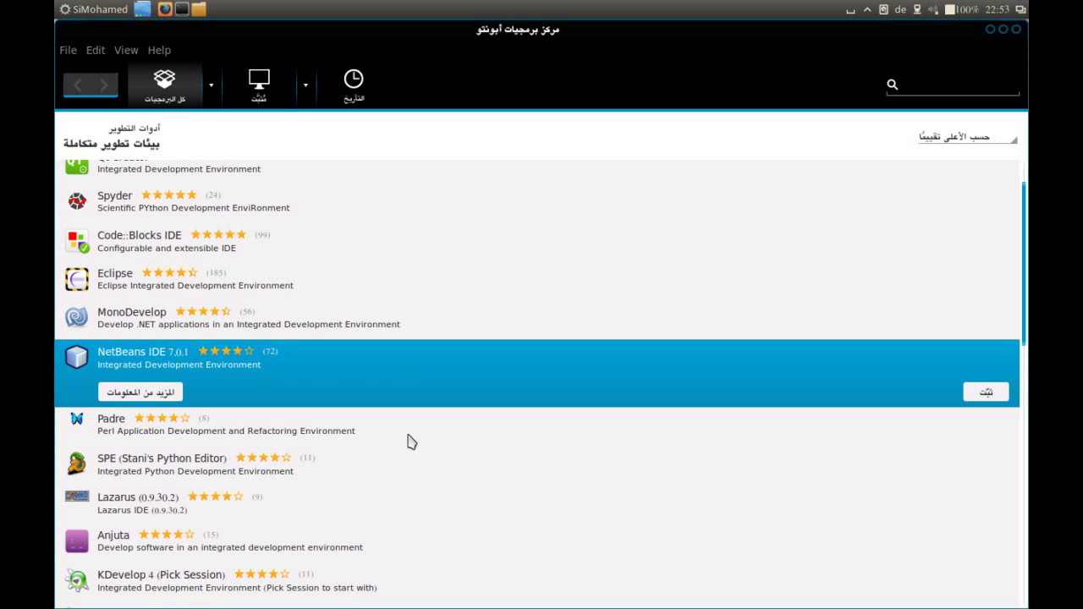
{"action": "scroll", "coordinate": [409, 442], "scroll_direction": "down", "scroll_amount": 2}
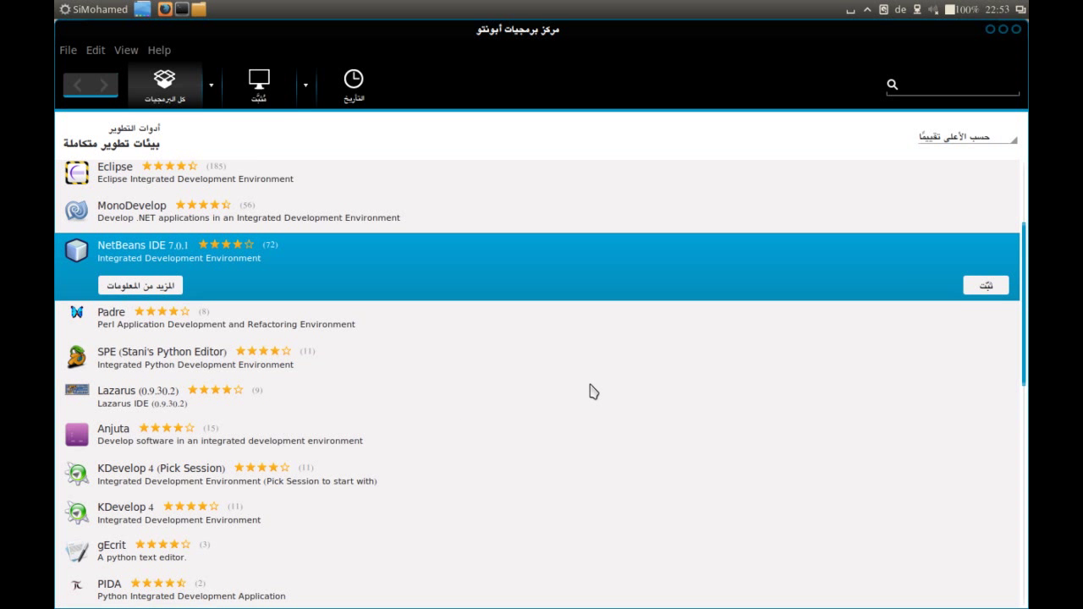
{"action": "scroll", "coordinate": [592, 389], "scroll_direction": "down", "scroll_amount": 2}
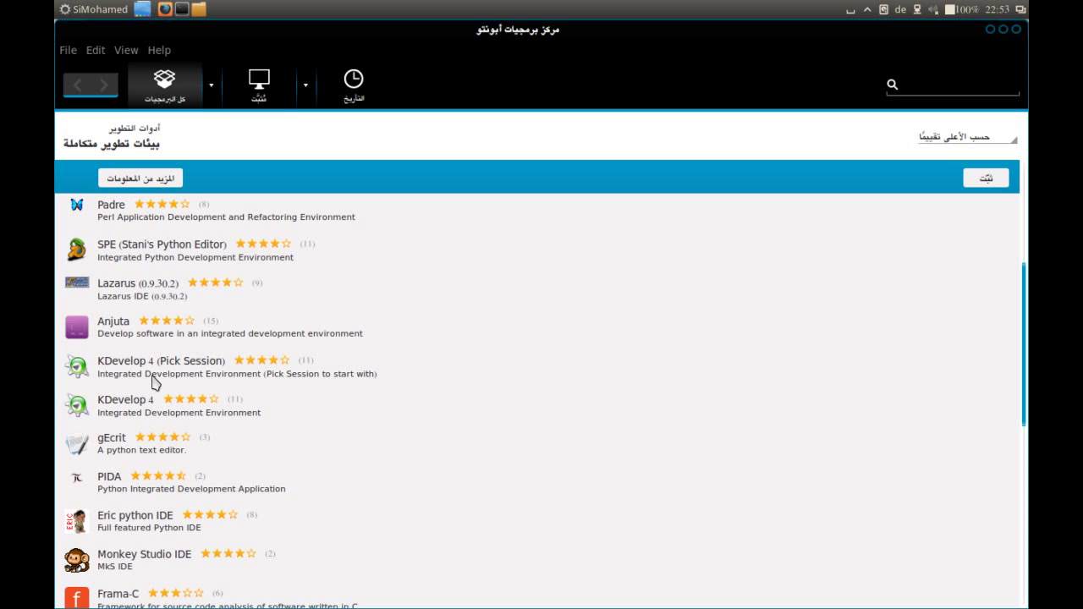
{"action": "scroll", "coordinate": [153, 383], "scroll_direction": "down", "scroll_amount": 3}
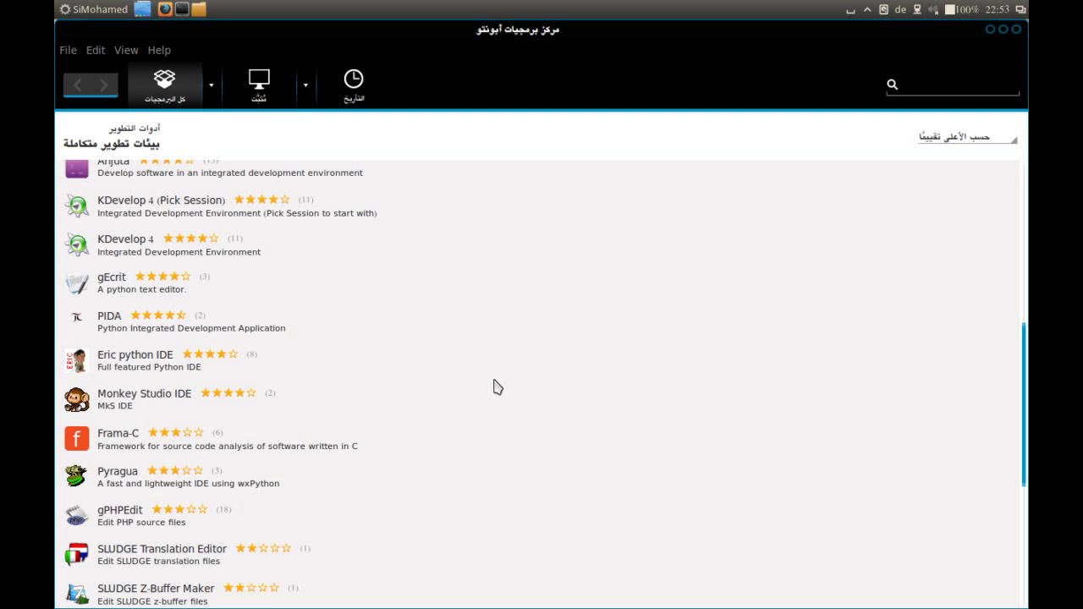
{"action": "scroll", "coordinate": [497, 386], "scroll_direction": "down", "scroll_amount": 3}
{"action": "scroll", "coordinate": [517, 469], "scroll_direction": "down", "scroll_amount": 2}
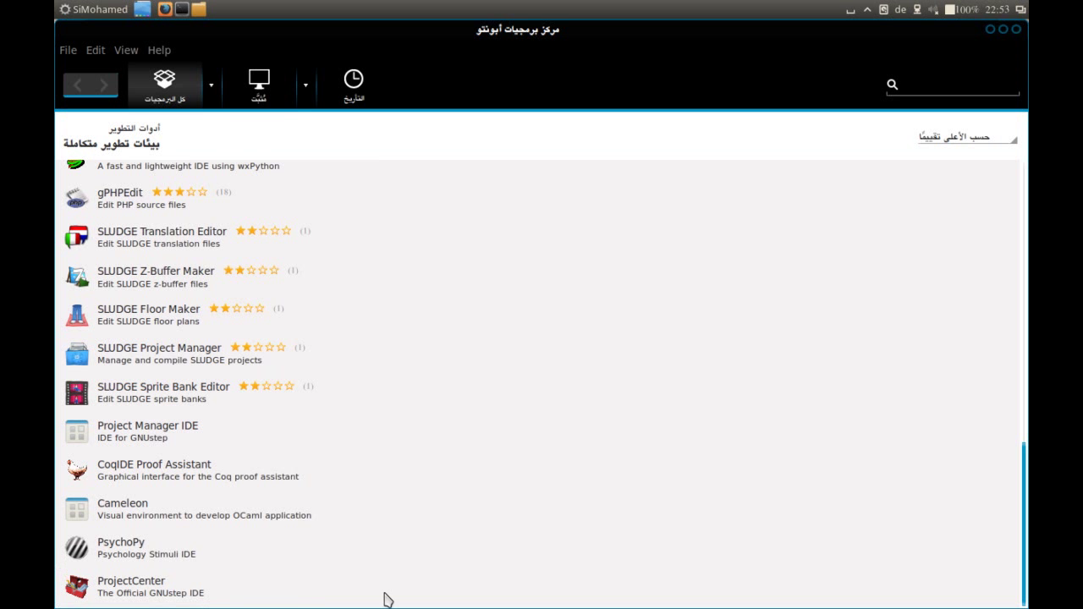
{"action": "scroll", "coordinate": [547, 389], "scroll_direction": "up", "scroll_amount": 5}
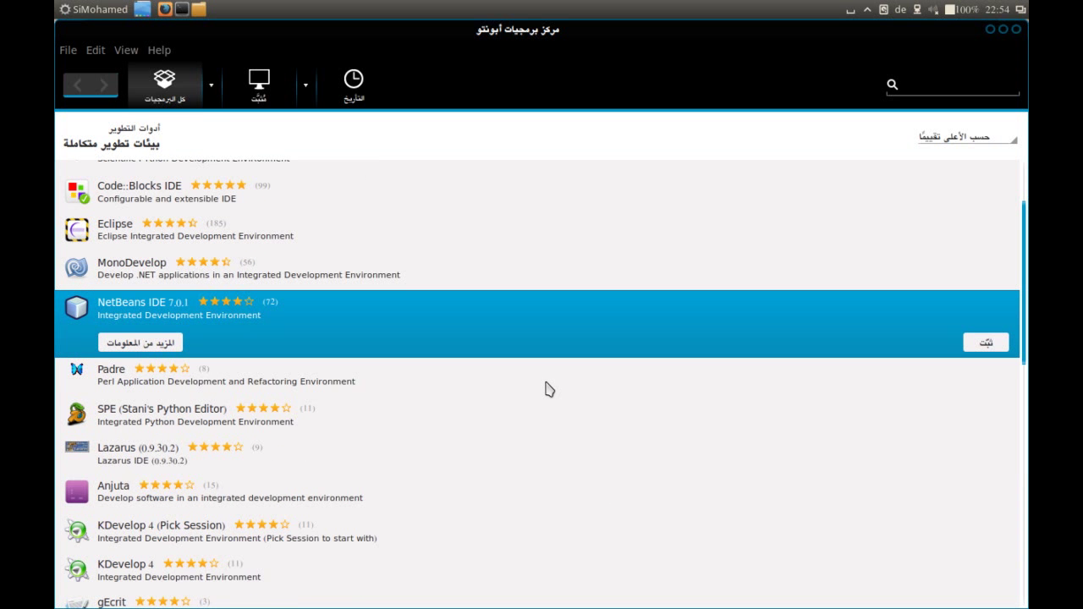
{"action": "scroll", "coordinate": [546, 390], "scroll_direction": "up", "scroll_amount": 2}
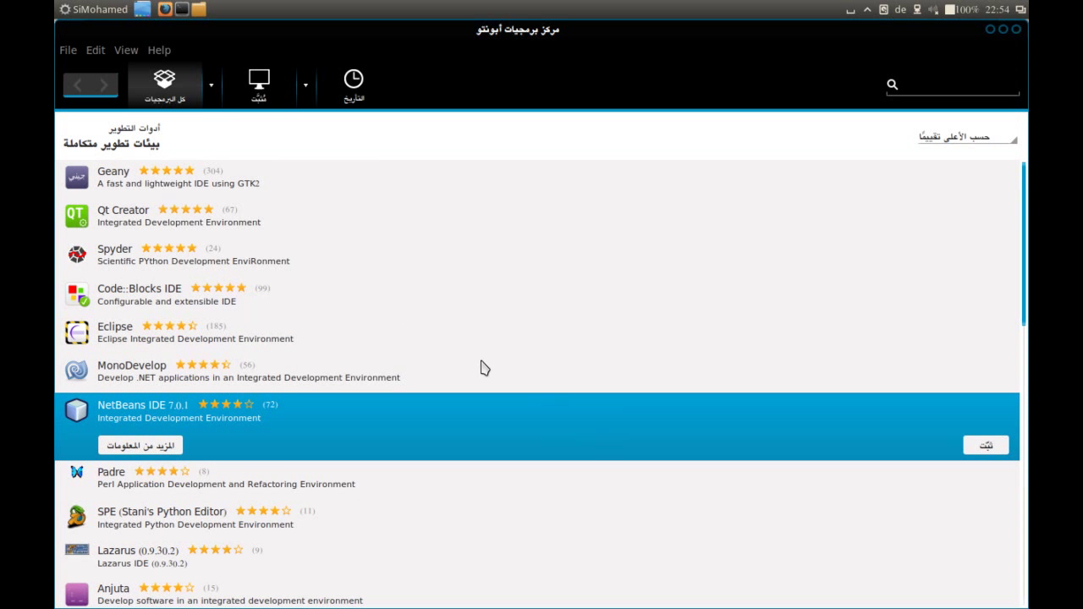
Highlight the Python tools PIDA and gEcrit in the IDE list, and minimize Ubuntu Software Center
{"action": "scroll", "coordinate": [484, 368], "scroll_direction": "down", "scroll_amount": 5}
{"action": "scroll", "coordinate": [484, 368], "scroll_direction": "down", "scroll_amount": 3}
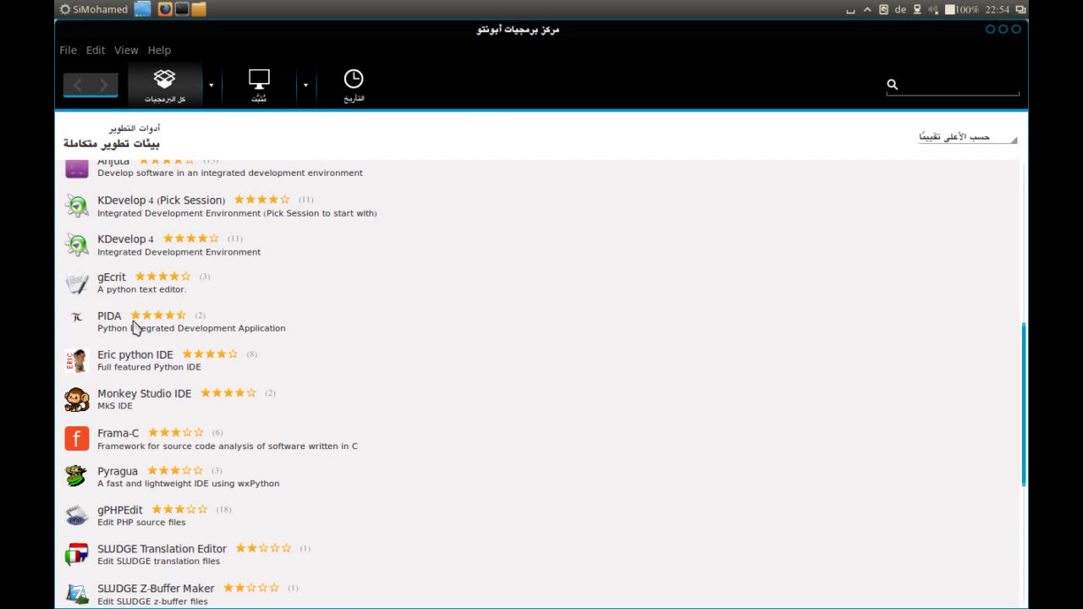
{"action": "left_click", "coordinate": [95, 329]}
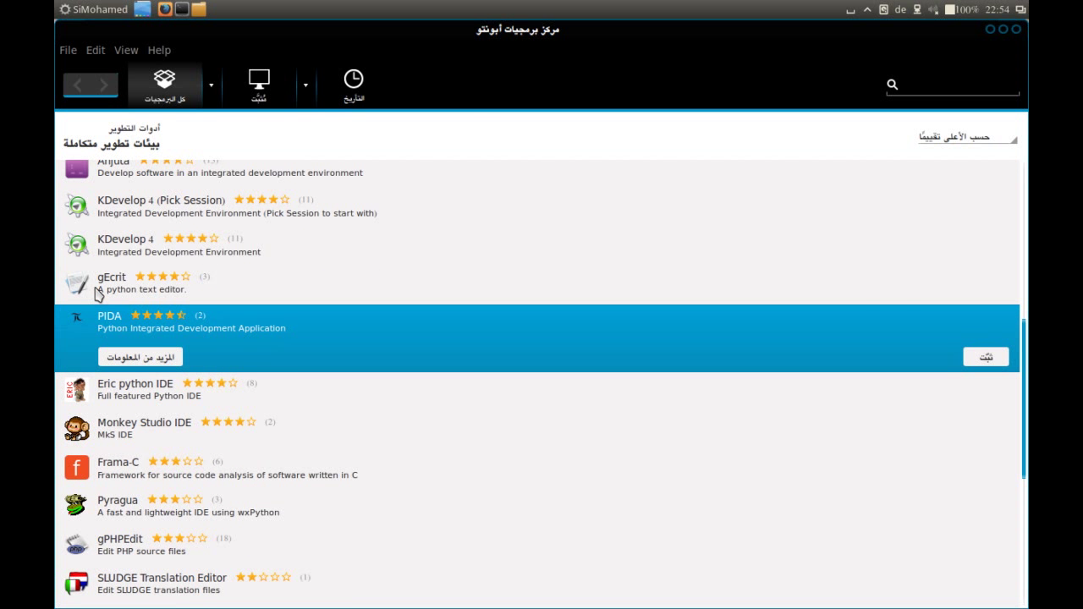
{"action": "left_click", "coordinate": [98, 292]}
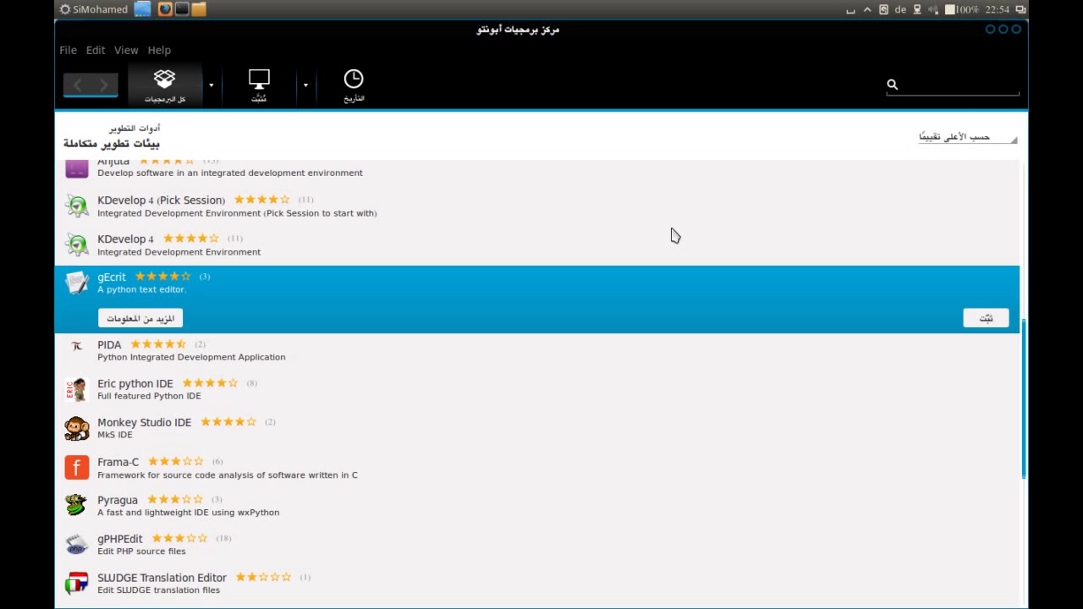
{"action": "scroll", "coordinate": [672, 235], "scroll_direction": "up", "scroll_amount": 5}
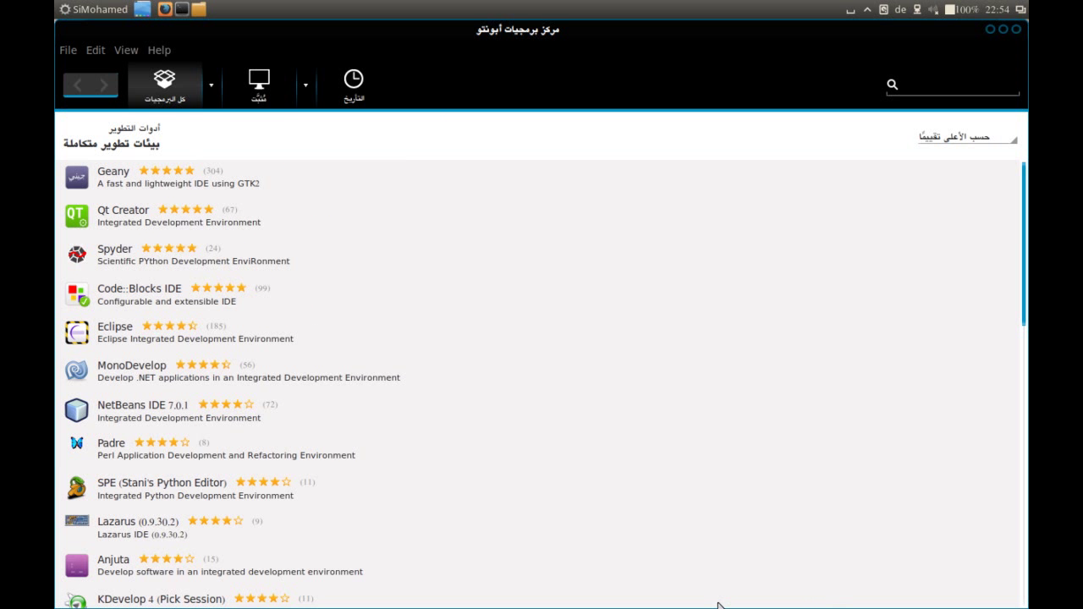
{"action": "left_click", "coordinate": [992, 31]}
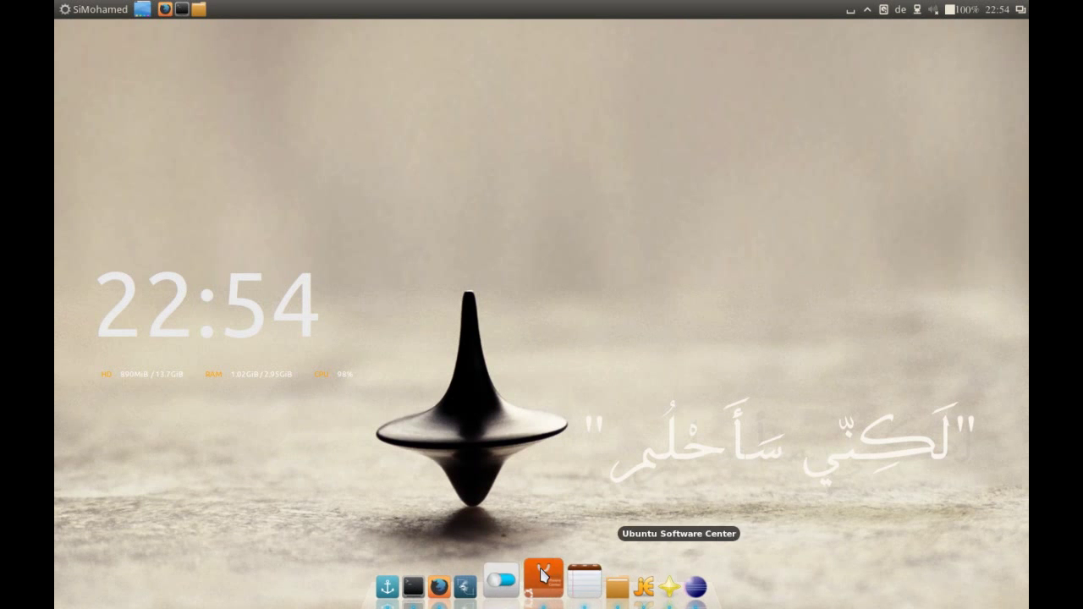
Switch to Firefox, examine the platform choices on the Eclipse Downloads page, and show the PHP Development Tools page
{"action": "left_click", "coordinate": [464, 581]}
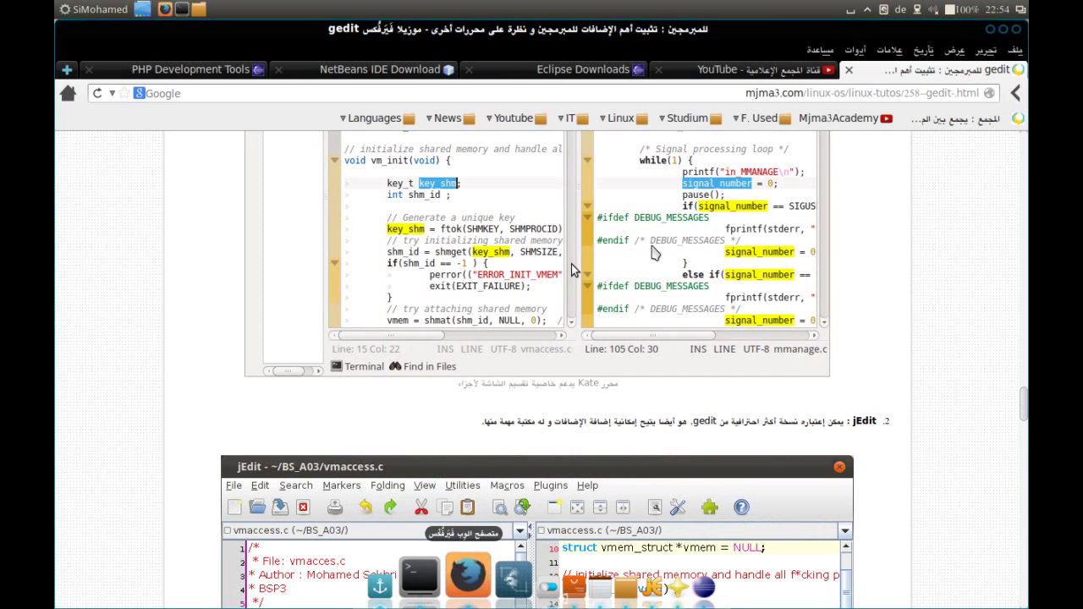
{"action": "left_click", "coordinate": [592, 71]}
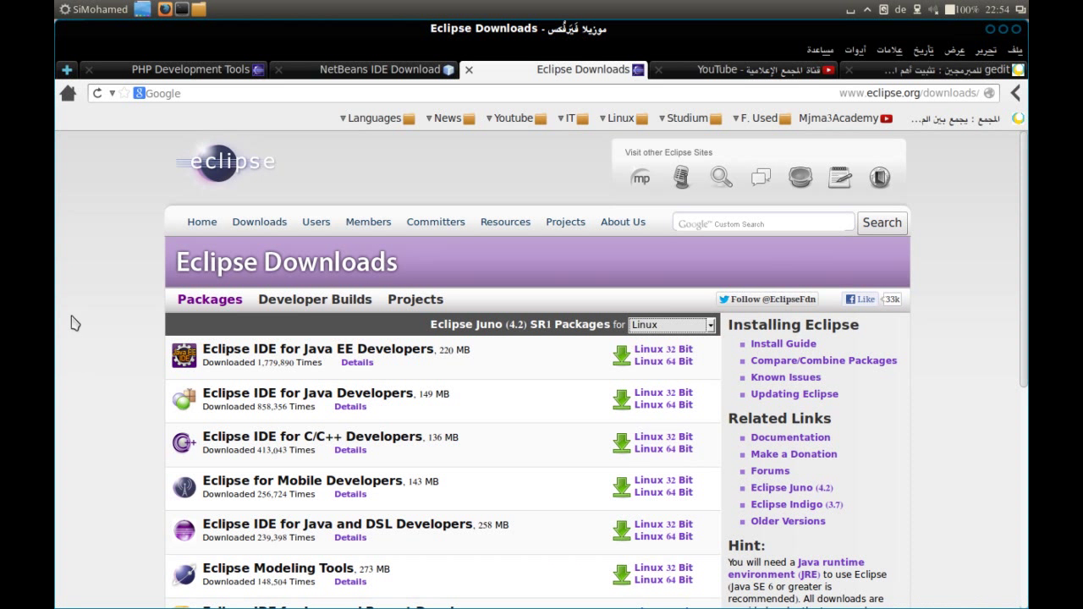
{"action": "scroll", "coordinate": [194, 383], "scroll_direction": "down", "scroll_amount": 3}
{"action": "left_click", "coordinate": [682, 227]}
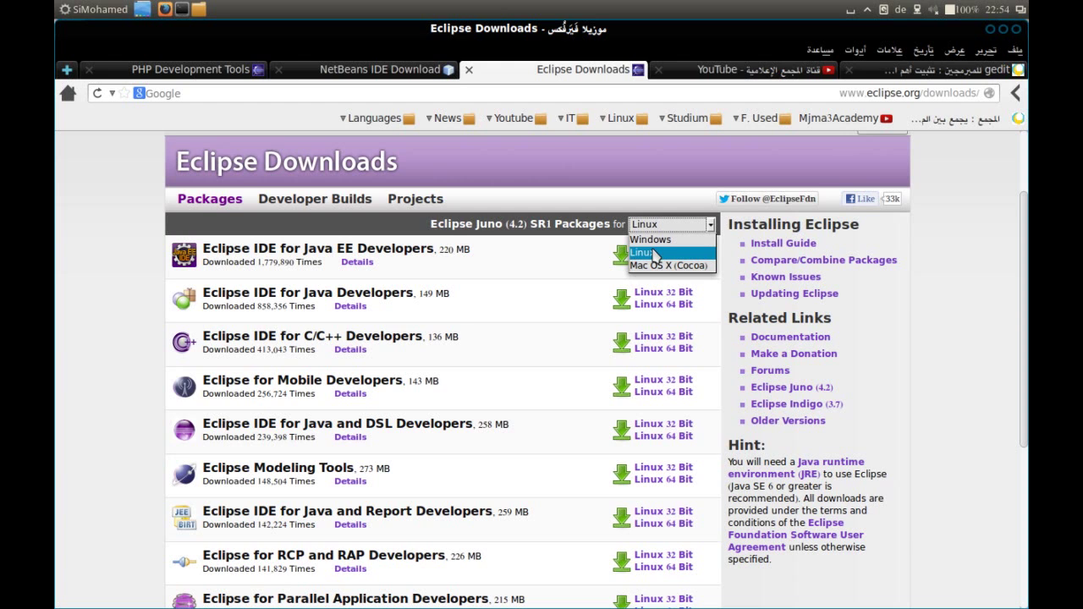
{"action": "left_click", "coordinate": [665, 191]}
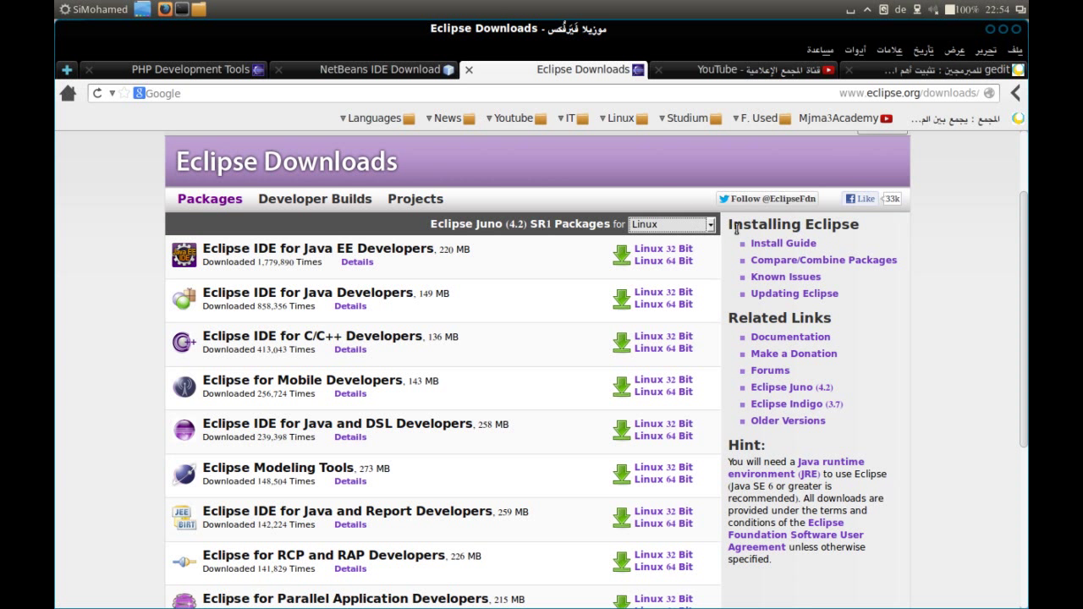
{"action": "left_click", "coordinate": [684, 226]}
{"action": "left_click", "coordinate": [468, 187]}
{"action": "left_click", "coordinate": [158, 71]}
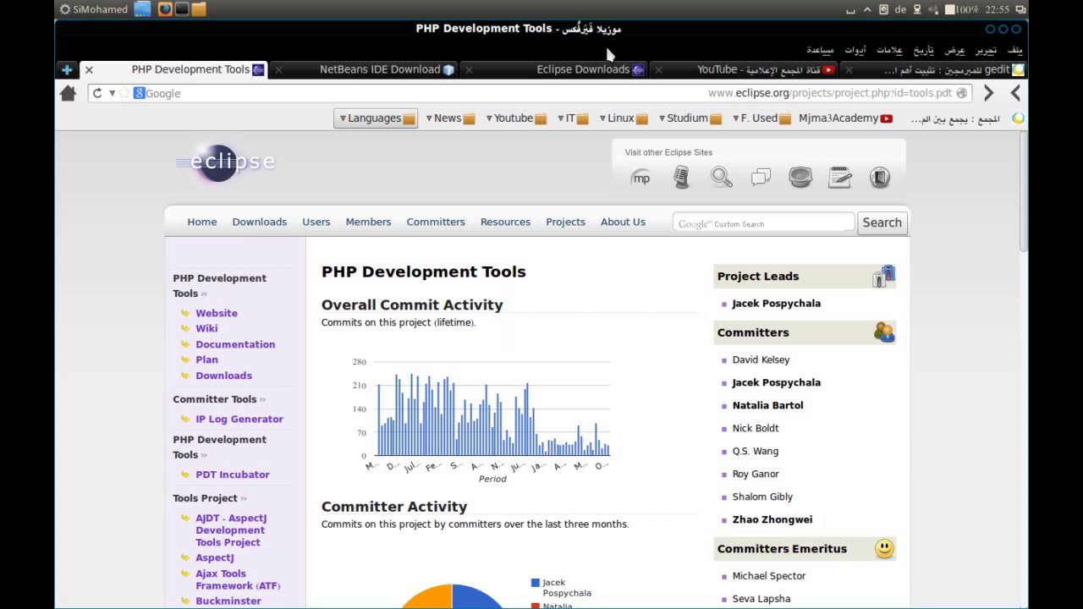
Switch to the software manager (مدير التطبيقات) and look through the packages in its programming category (البرمجة)
{"action": "mouse_move", "coordinate": [576, 592]}
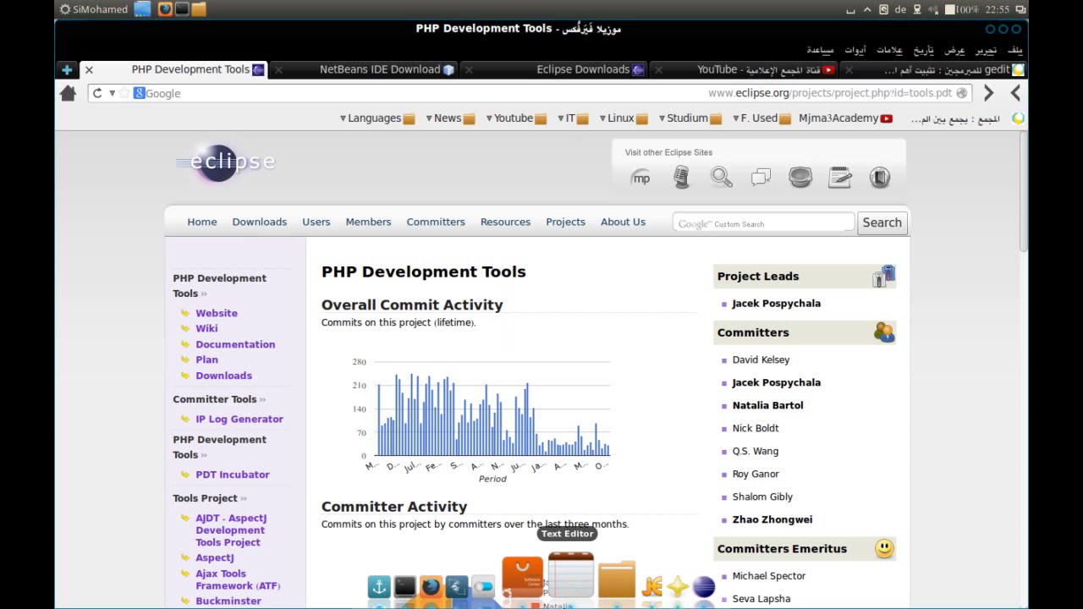
{"action": "left_click", "coordinate": [652, 575]}
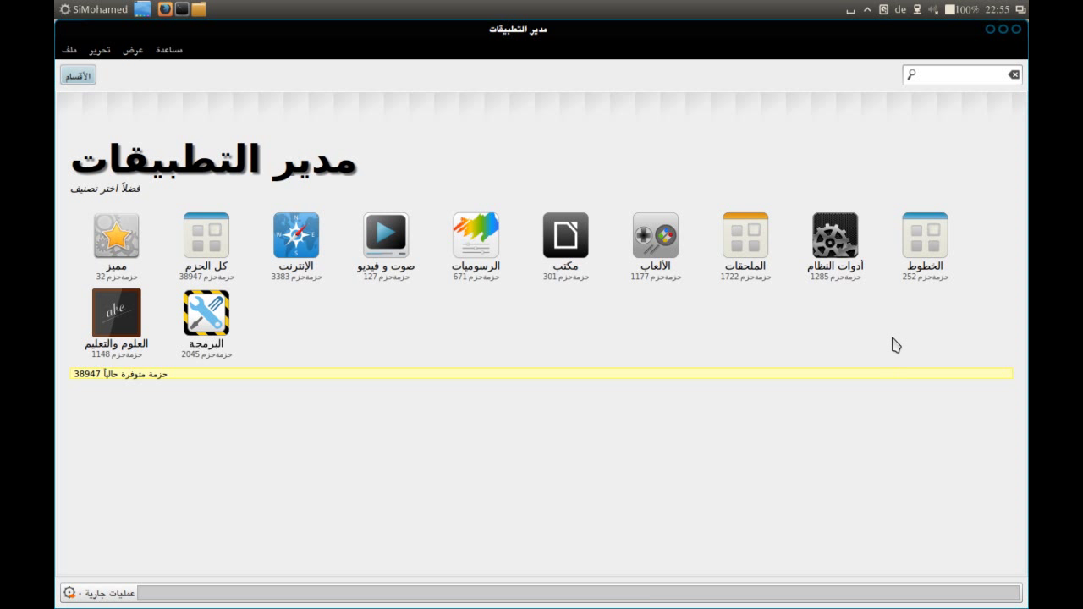
{"action": "left_click", "coordinate": [215, 309]}
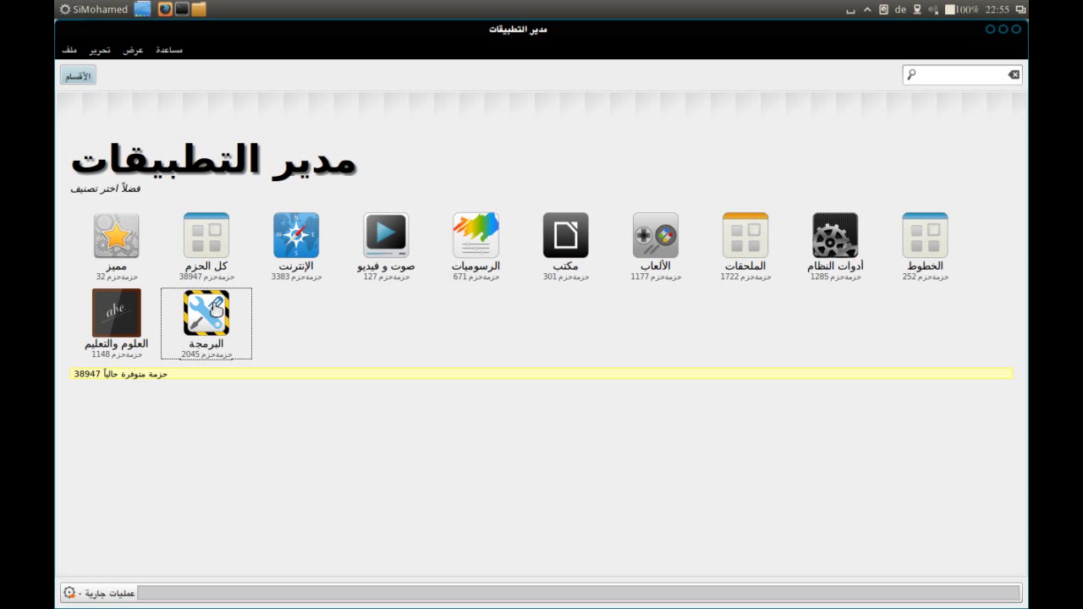
{"action": "left_click", "coordinate": [215, 309]}
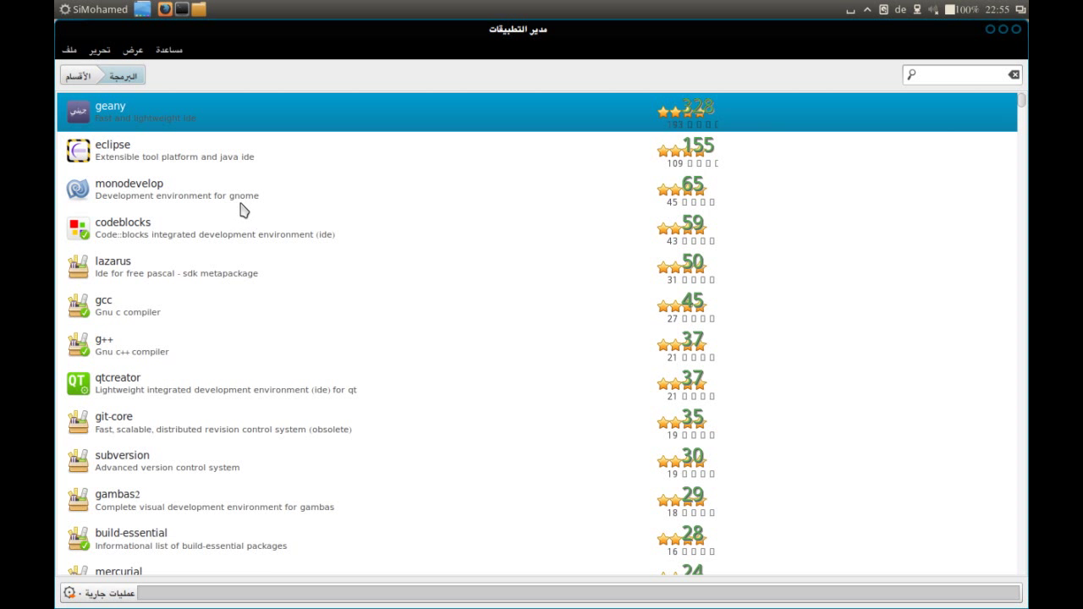
{"action": "scroll", "coordinate": [241, 210], "scroll_direction": "down", "scroll_amount": 1}
{"action": "scroll", "coordinate": [240, 210], "scroll_direction": "up", "scroll_amount": 1}
{"action": "scroll", "coordinate": [157, 257], "scroll_direction": "down", "scroll_amount": 6}
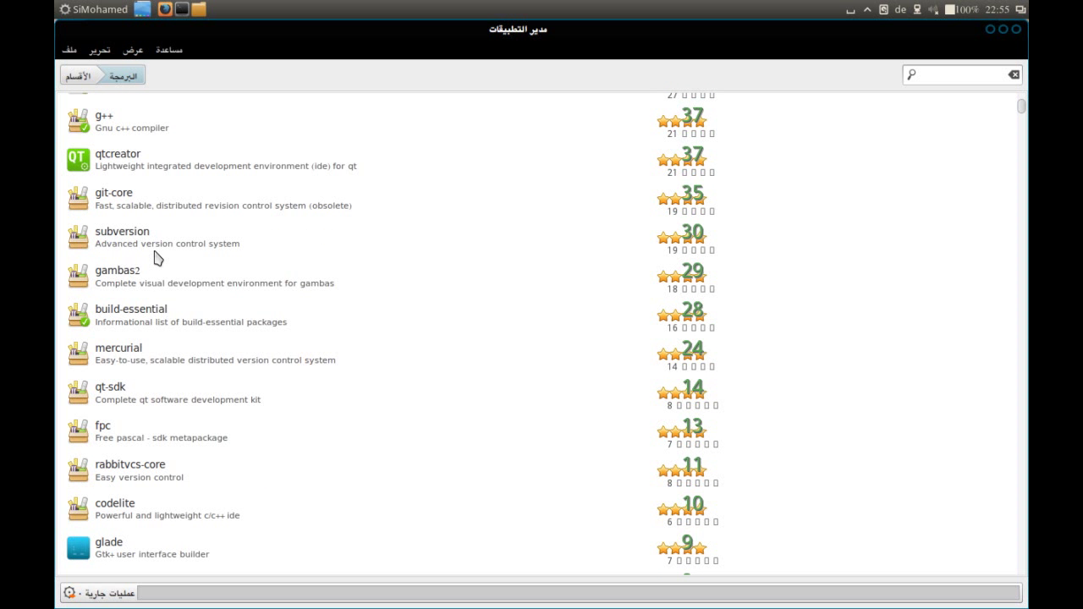
{"action": "scroll", "coordinate": [156, 256], "scroll_direction": "up", "scroll_amount": 6}
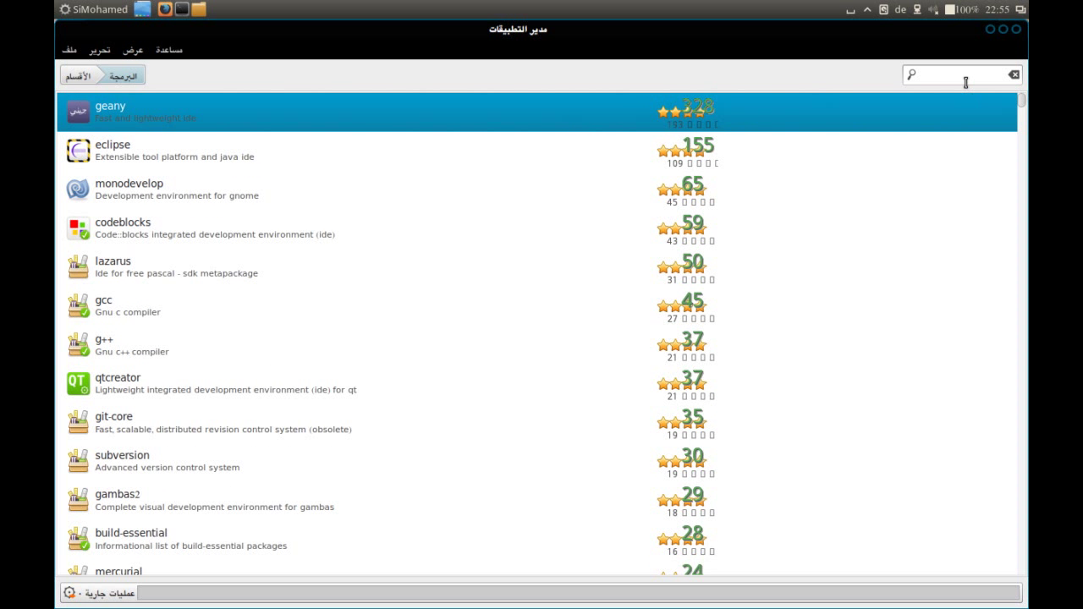
Search the packages for "netbea", highlight netbeans, and minimize the software manager from its category overview
{"action": "left_click", "coordinate": [965, 80]}
{"action": "type", "text": "netbea"}
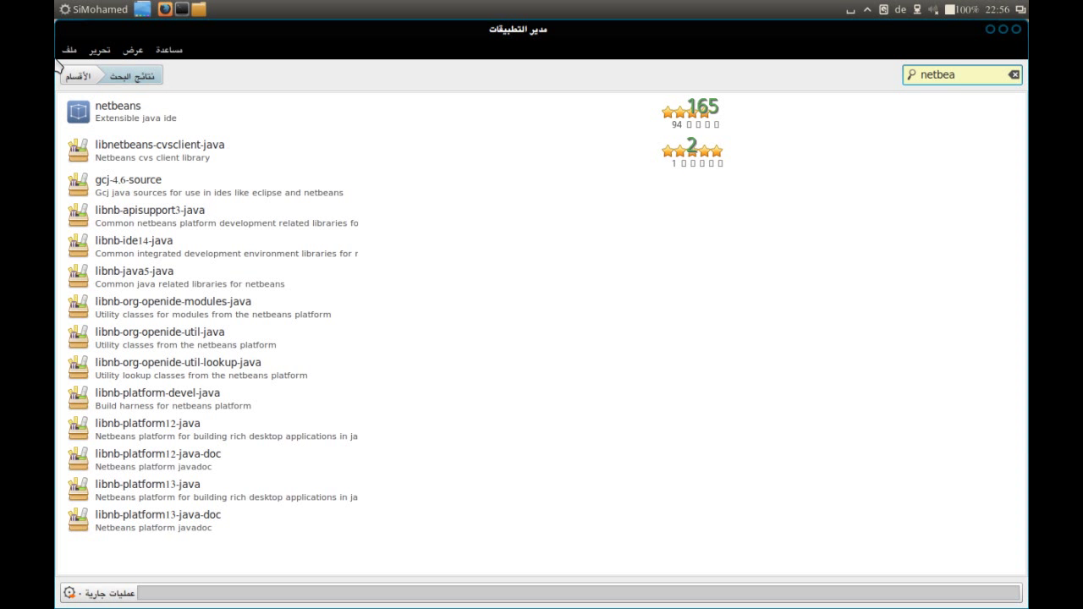
{"action": "left_click", "coordinate": [113, 118]}
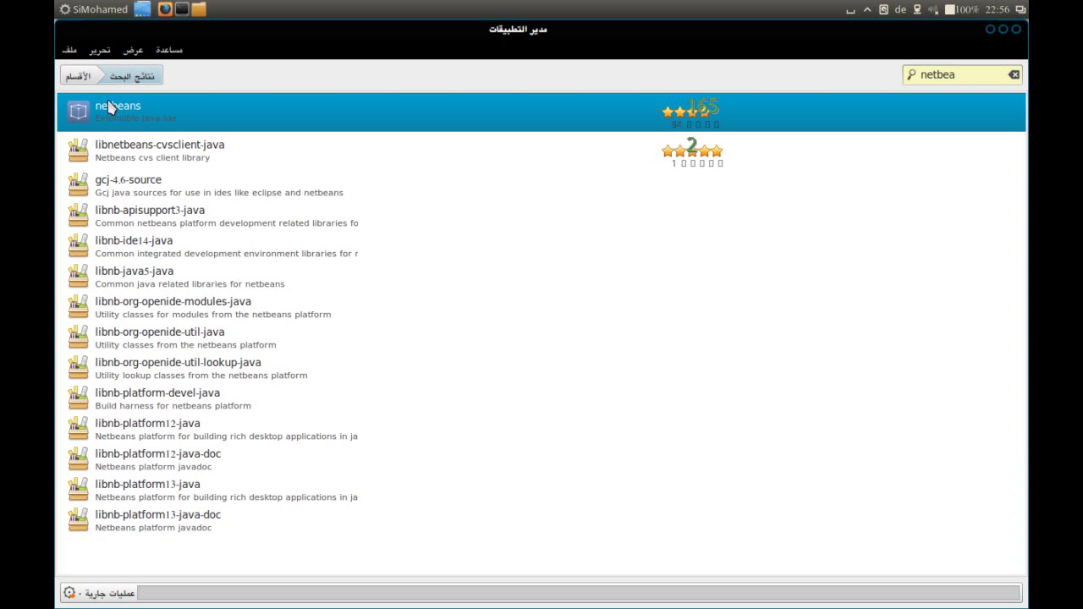
{"action": "left_click", "coordinate": [66, 76]}
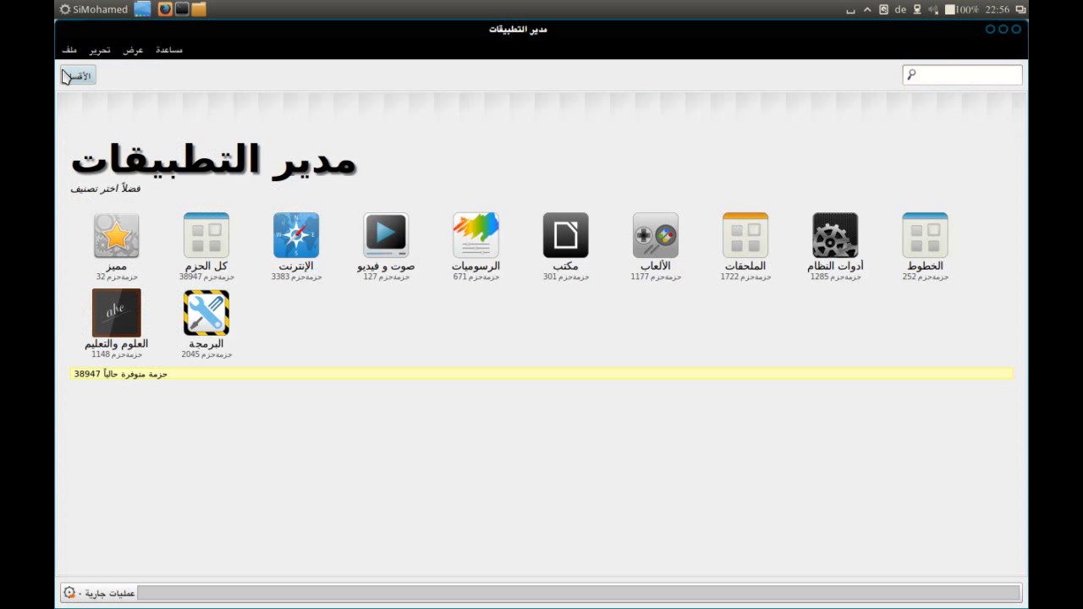
{"action": "left_click", "coordinate": [991, 29]}
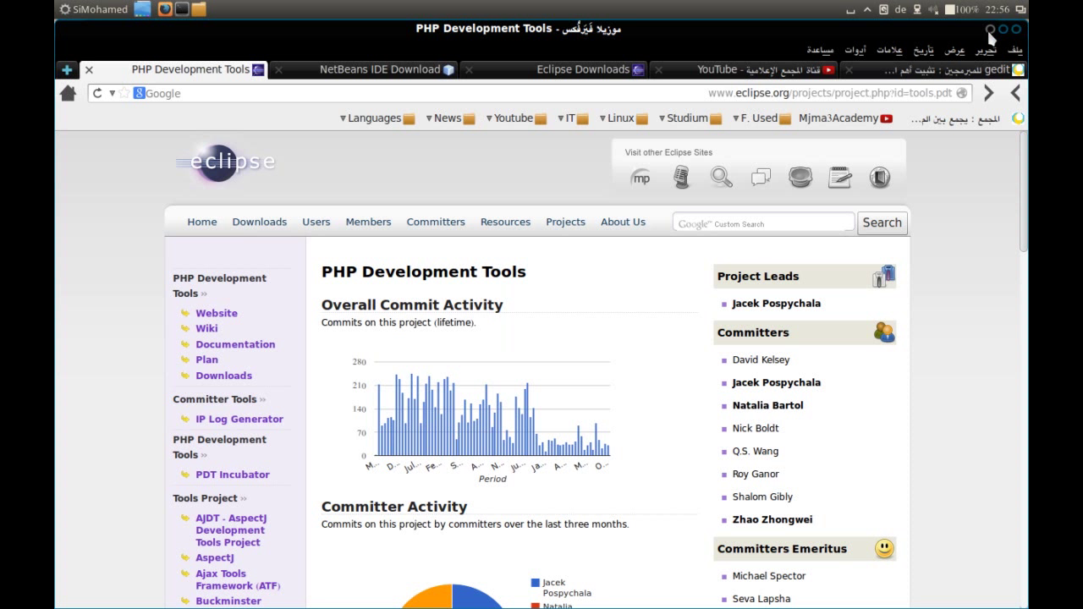
Examine the bundles and platform choices on the NetBeans IDE Download page, and minimize the browser
{"action": "left_click", "coordinate": [364, 69]}
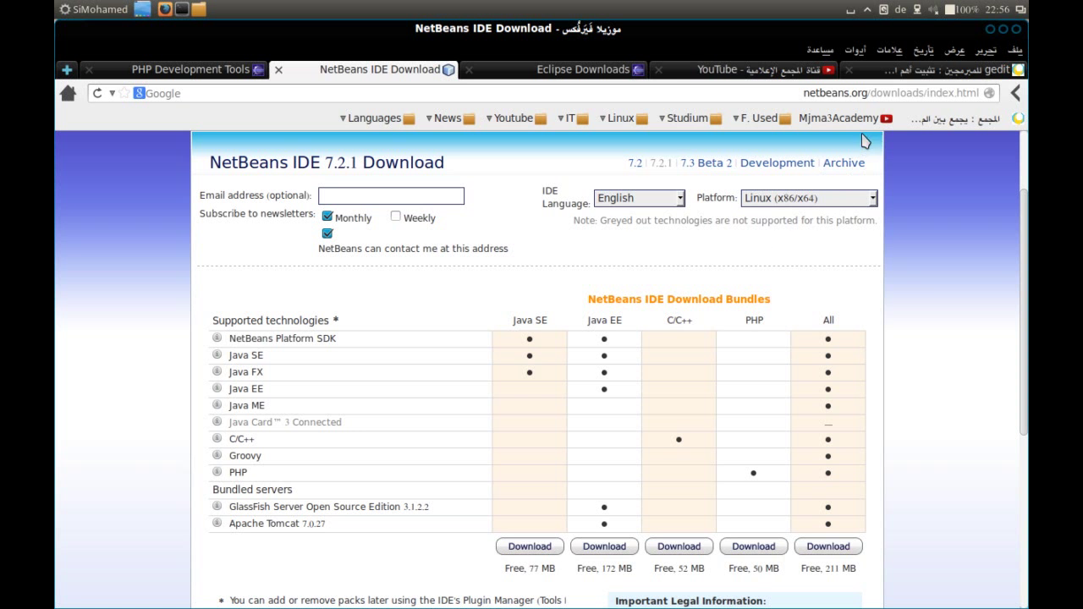
{"action": "scroll", "coordinate": [925, 291], "scroll_direction": "up", "scroll_amount": 2}
{"action": "scroll", "coordinate": [925, 291], "scroll_direction": "up", "scroll_amount": 1}
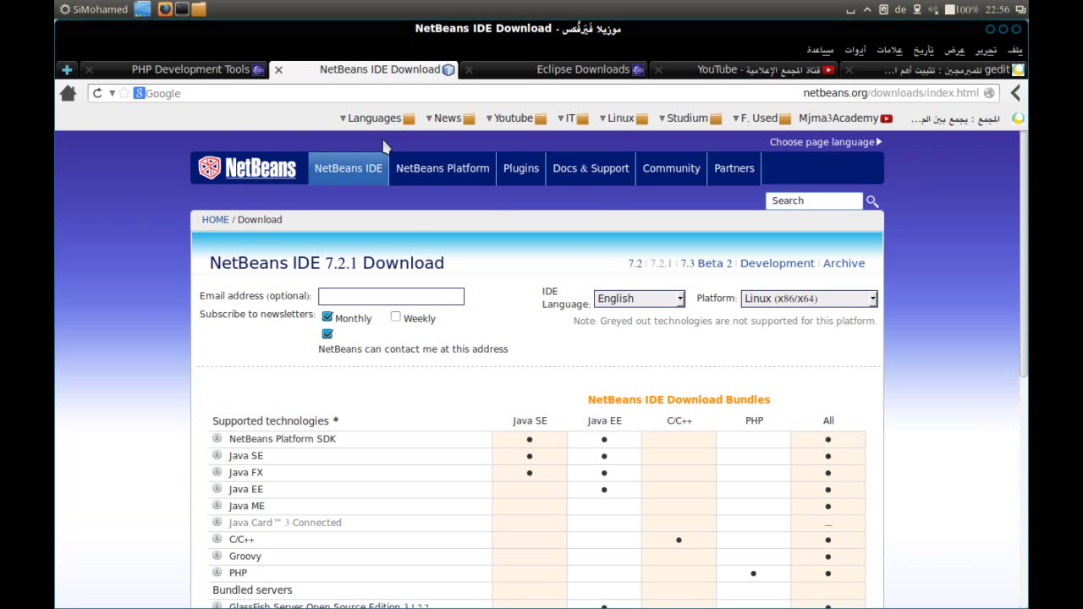
{"action": "scroll", "coordinate": [227, 274], "scroll_direction": "down", "scroll_amount": 4}
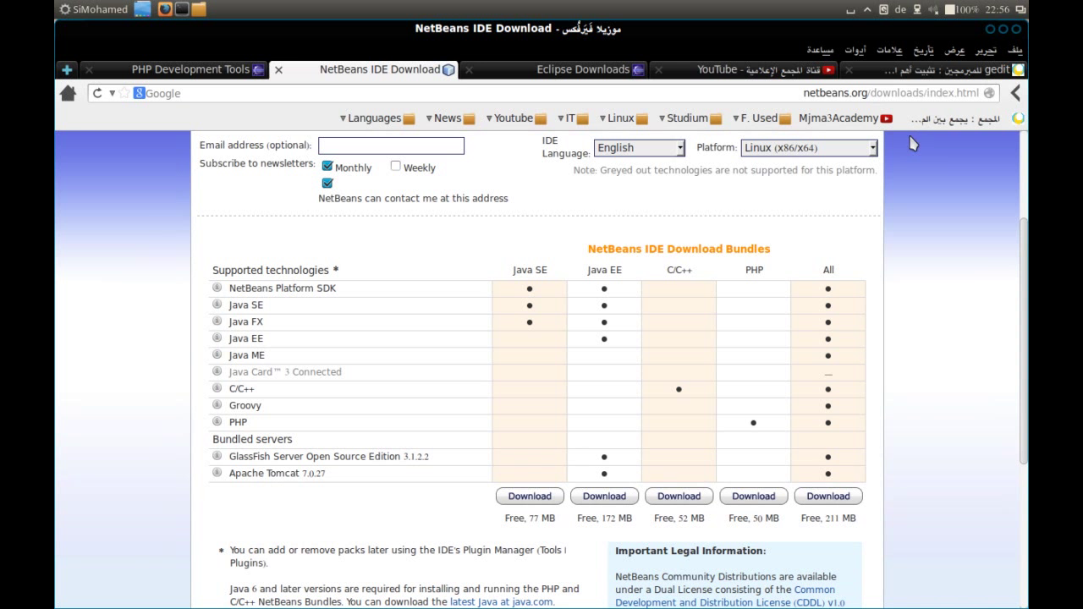
{"action": "left_click", "coordinate": [791, 150]}
{"action": "left_click", "coordinate": [904, 223]}
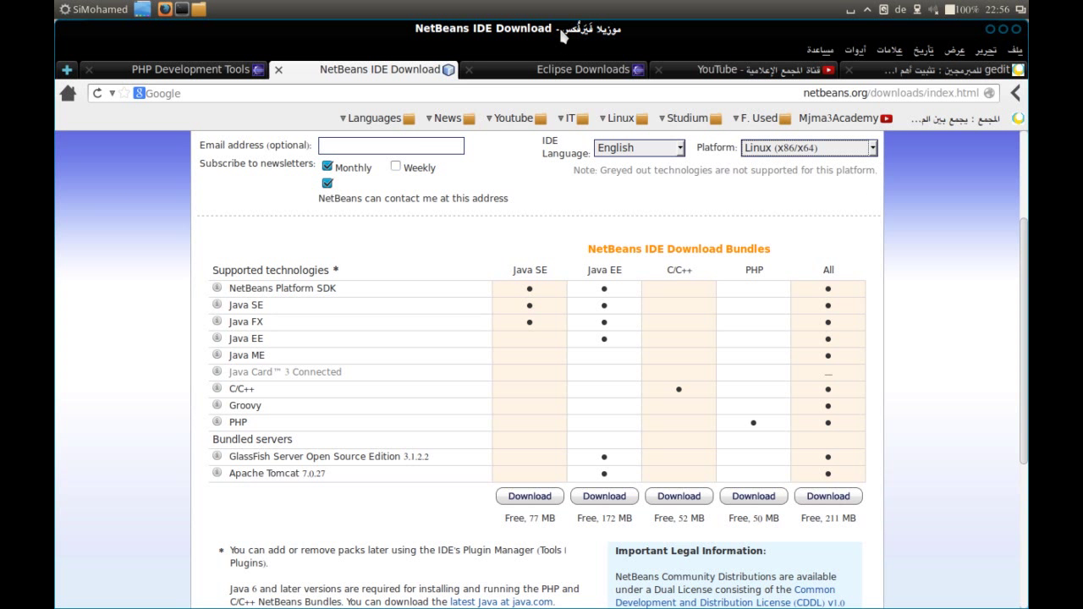
{"action": "left_click", "coordinate": [991, 28]}
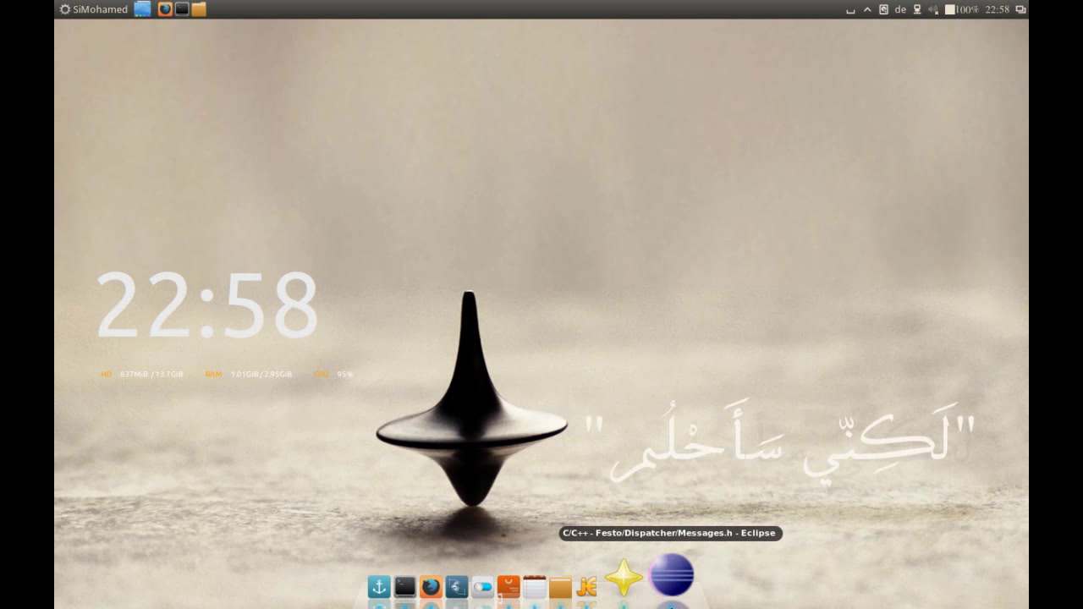
Switch to Eclipse, look over the Festo project's file tree and Messages.h, and minimize the window
{"action": "left_click", "coordinate": [673, 580]}
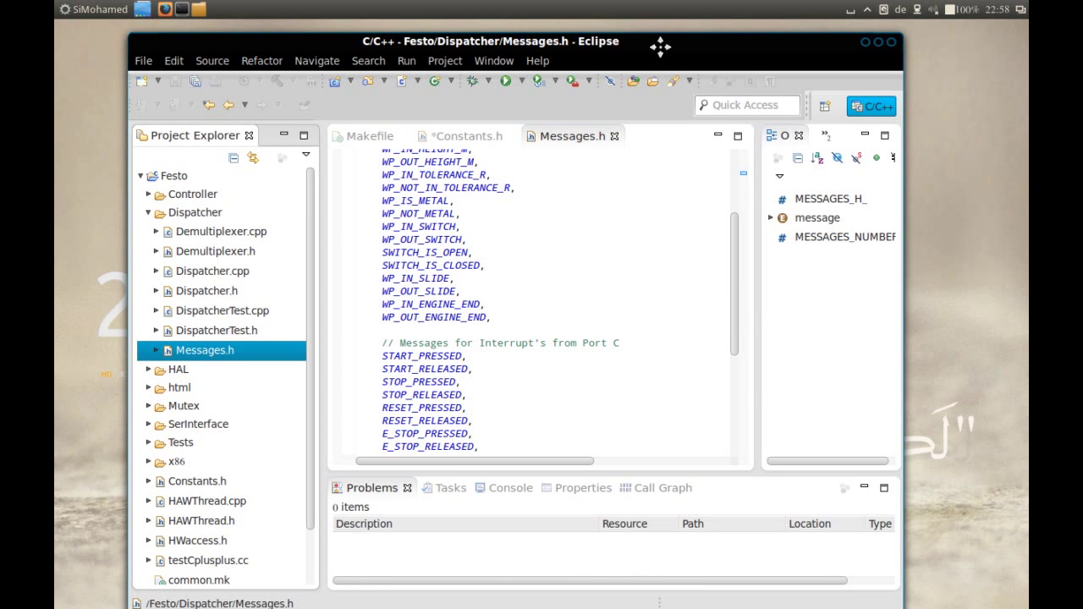
{"action": "left_click_drag", "start_coordinate": [725, 43], "coordinate": [725, 35]}
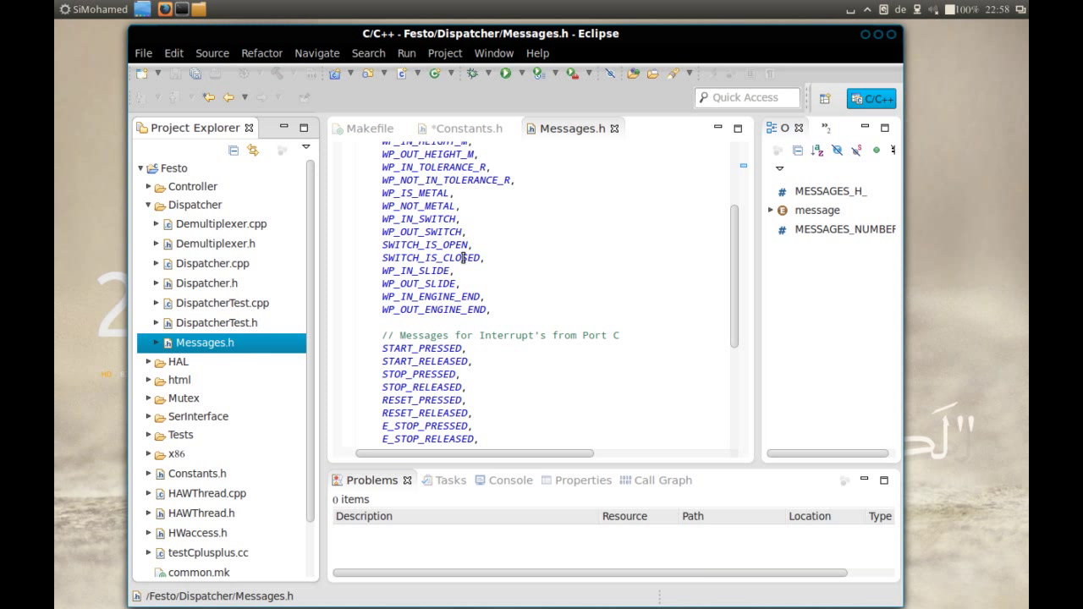
{"action": "scroll", "coordinate": [207, 287], "scroll_direction": "down", "scroll_amount": 1}
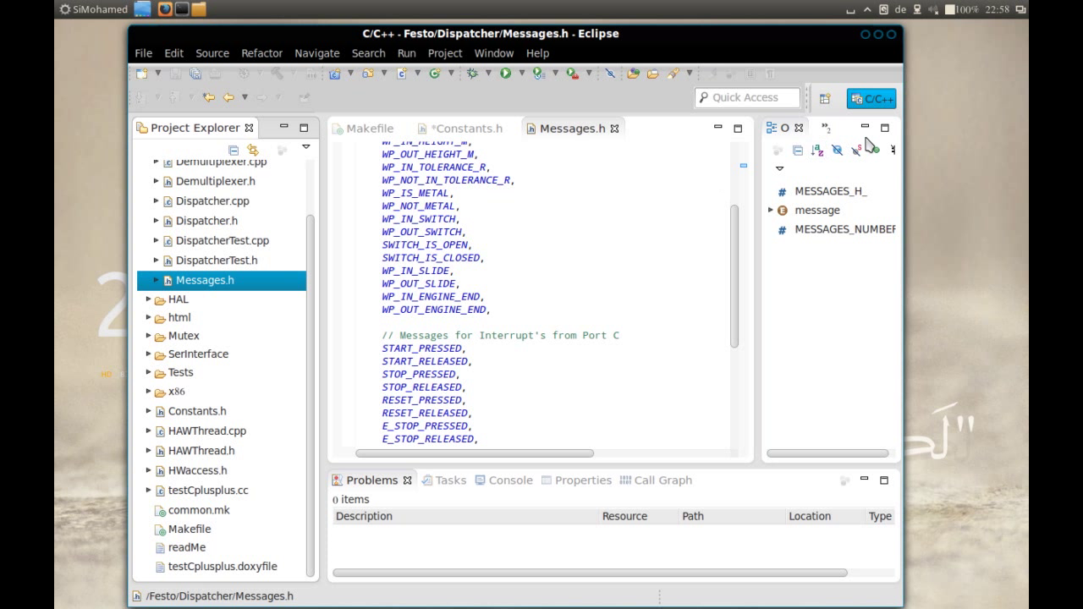
{"action": "left_click", "coordinate": [865, 35]}
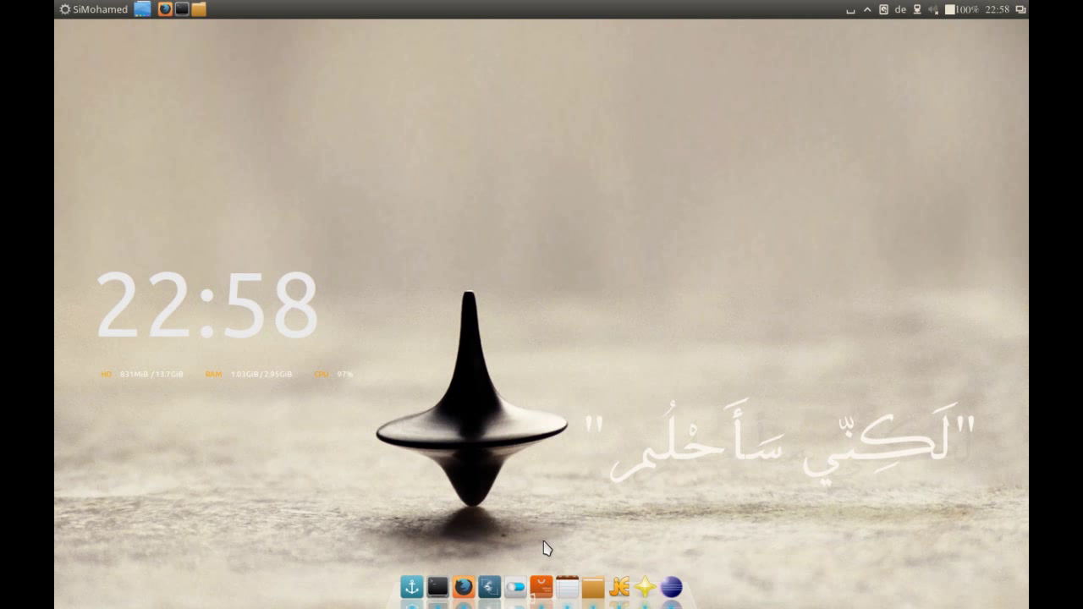
Switch to Ubuntu Software Center and show the web development category (تطوير الويب) of the developer tools
{"action": "left_click", "coordinate": [543, 590]}
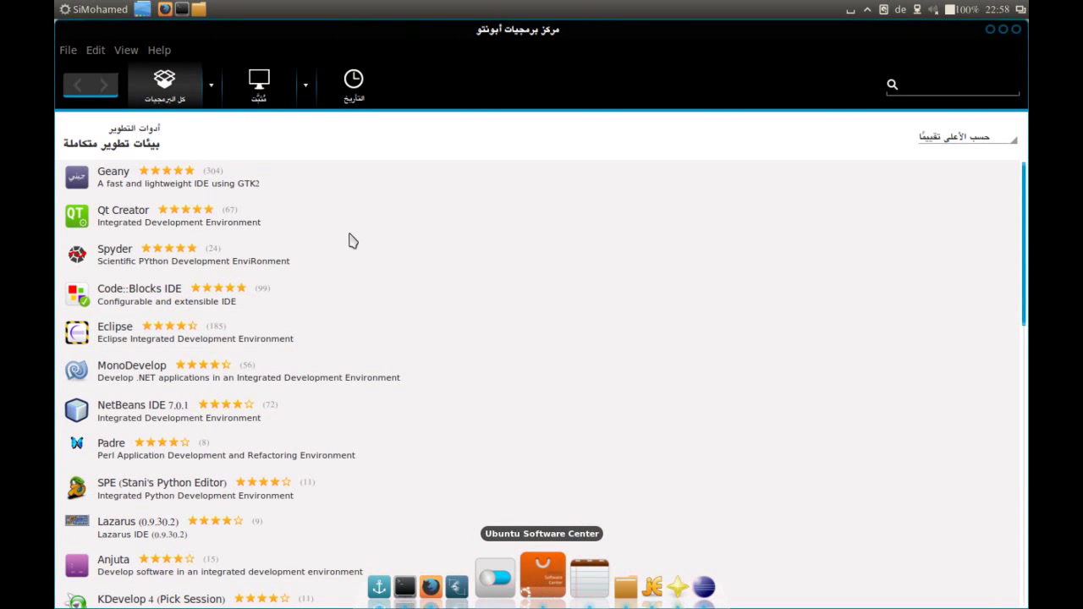
{"action": "left_click", "coordinate": [76, 86]}
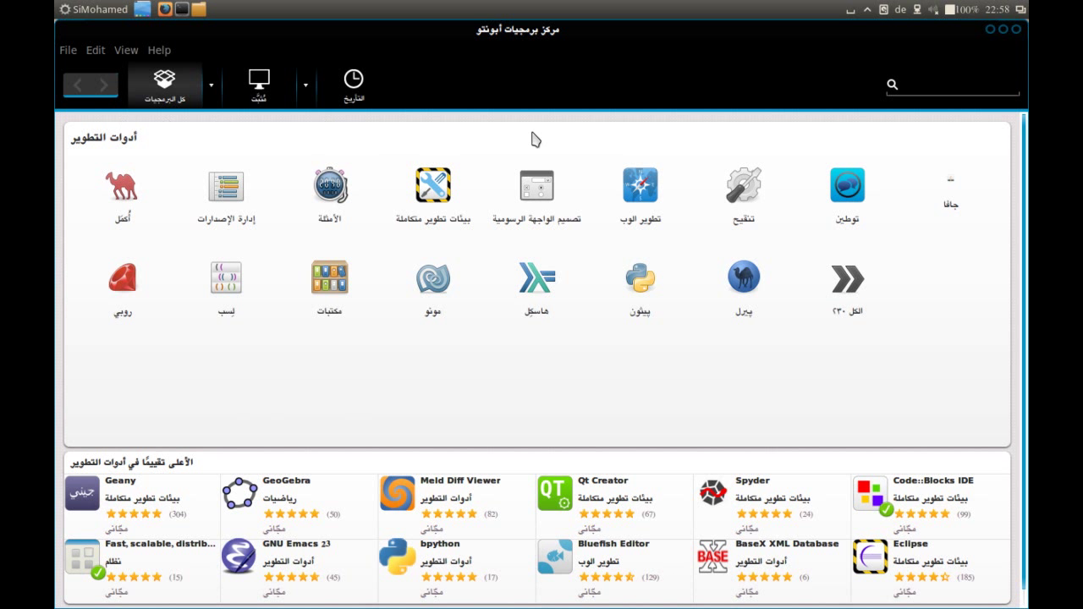
{"action": "left_click", "coordinate": [639, 196]}
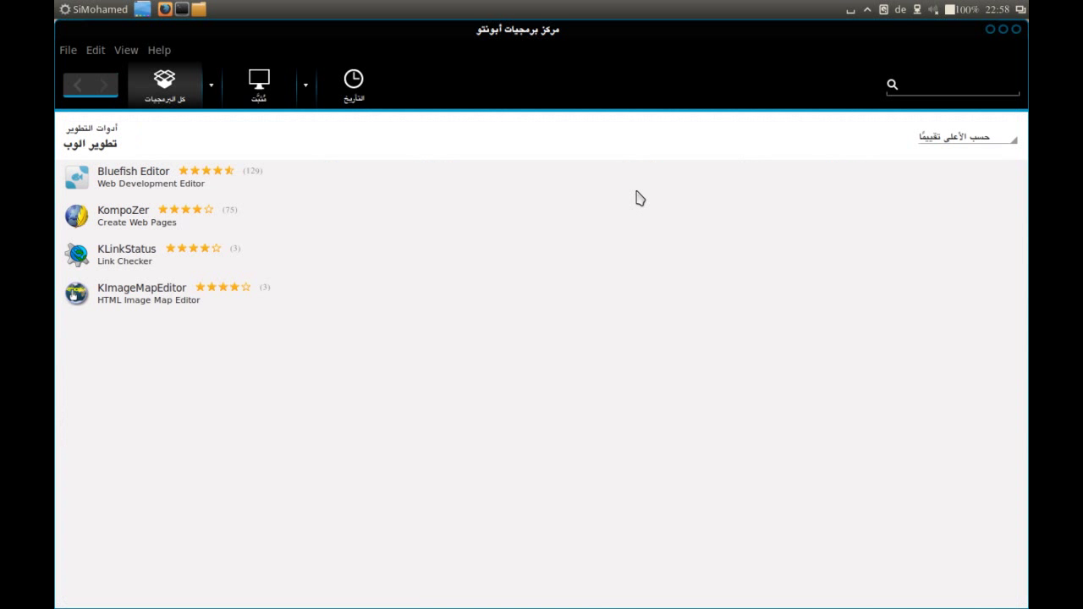
Examine Bluefish Editor's details, enlarged screenshot and optional add-ons, and return to the web development list
{"action": "left_click", "coordinate": [99, 186]}
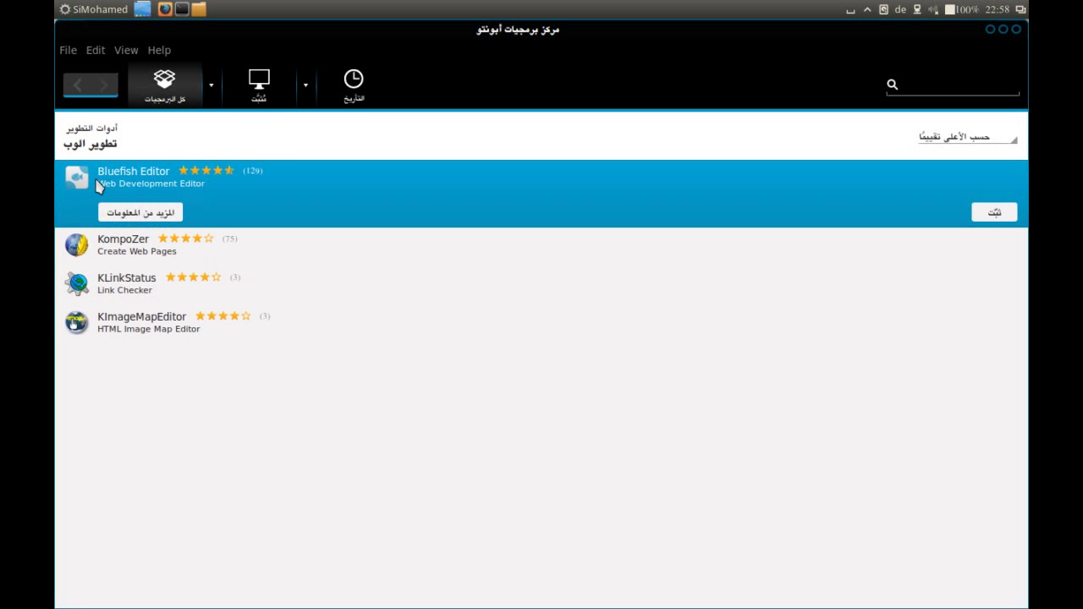
{"action": "left_click", "coordinate": [138, 214]}
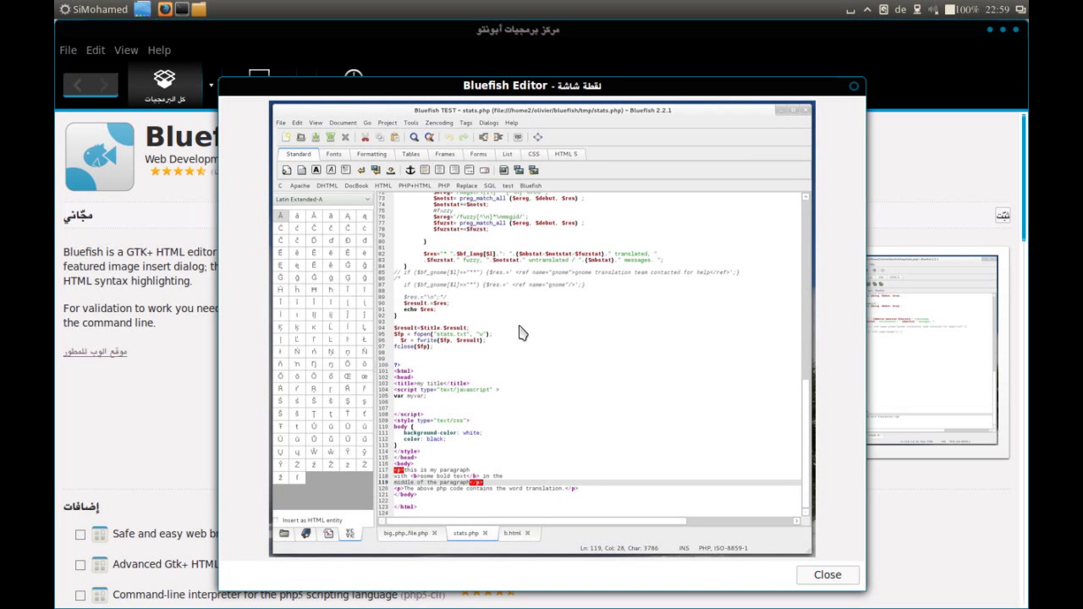
{"action": "left_click", "coordinate": [829, 574]}
{"action": "scroll", "coordinate": [561, 343], "scroll_direction": "down", "scroll_amount": 3}
{"action": "scroll", "coordinate": [561, 343], "scroll_direction": "down", "scroll_amount": 1}
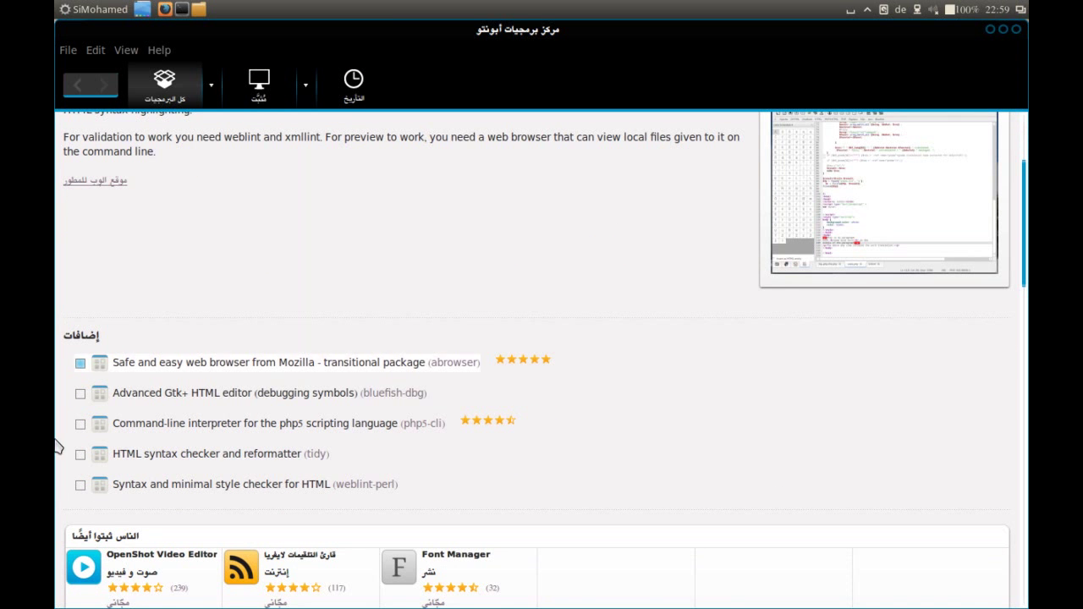
{"action": "scroll", "coordinate": [445, 228], "scroll_direction": "up", "scroll_amount": 1}
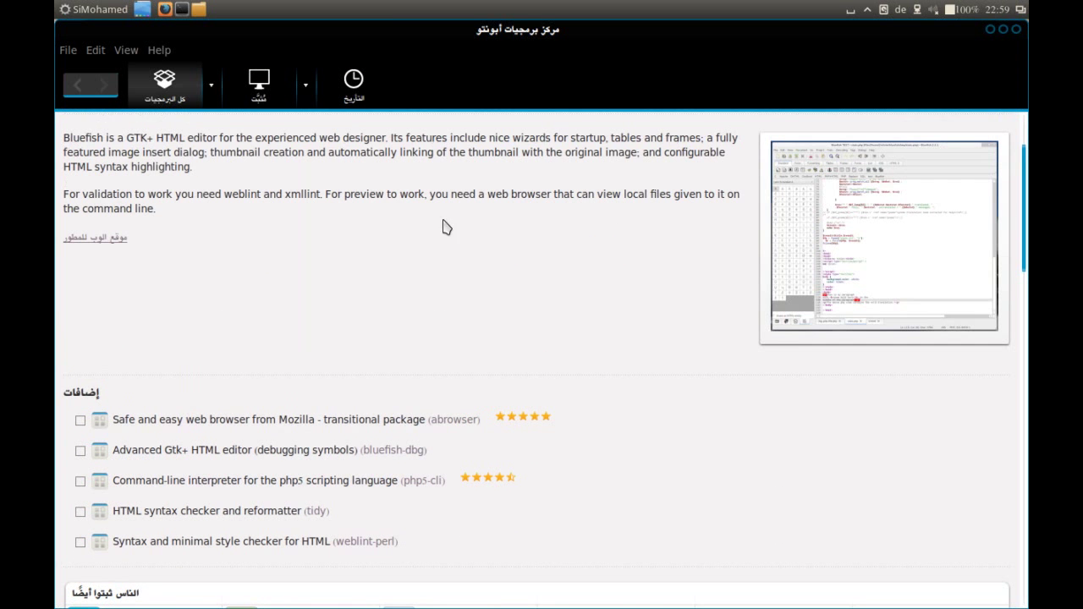
{"action": "left_click", "coordinate": [74, 85]}
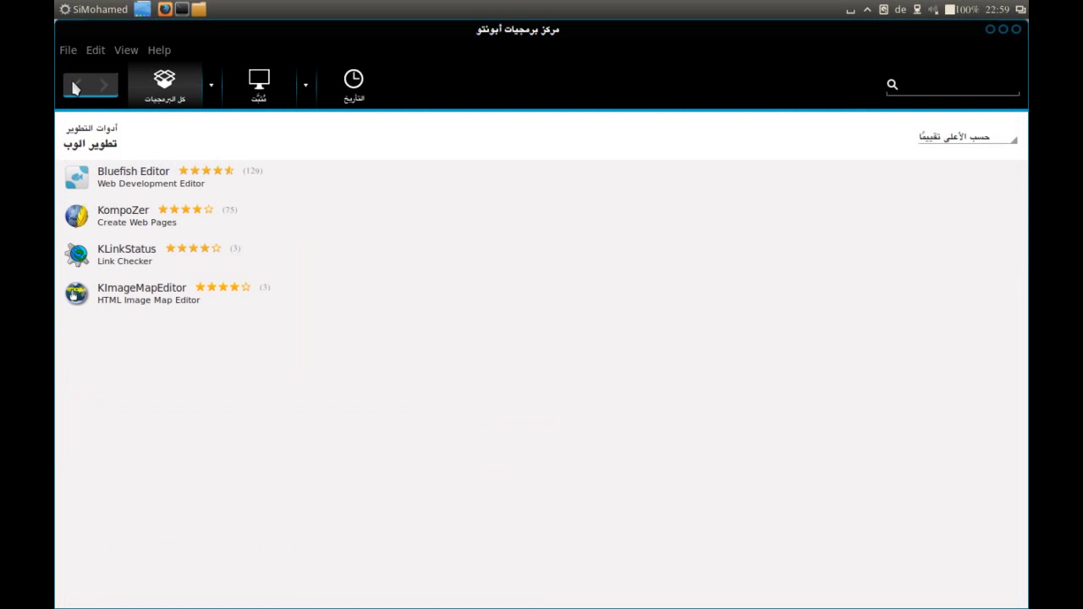